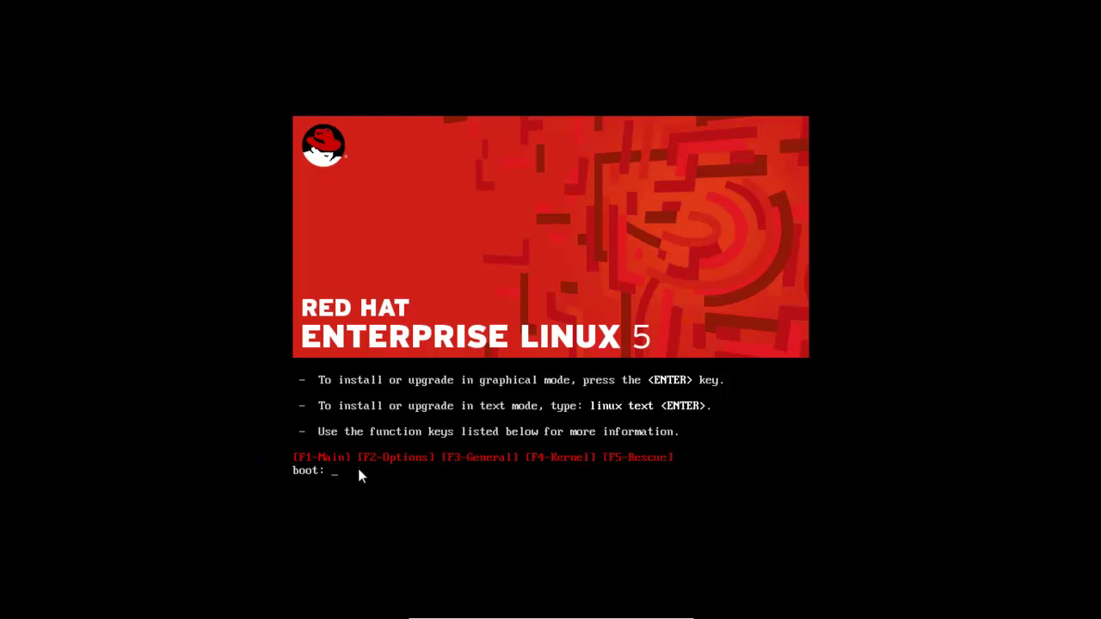
- Start the graphical installer from the boot: prompt
key("Return")
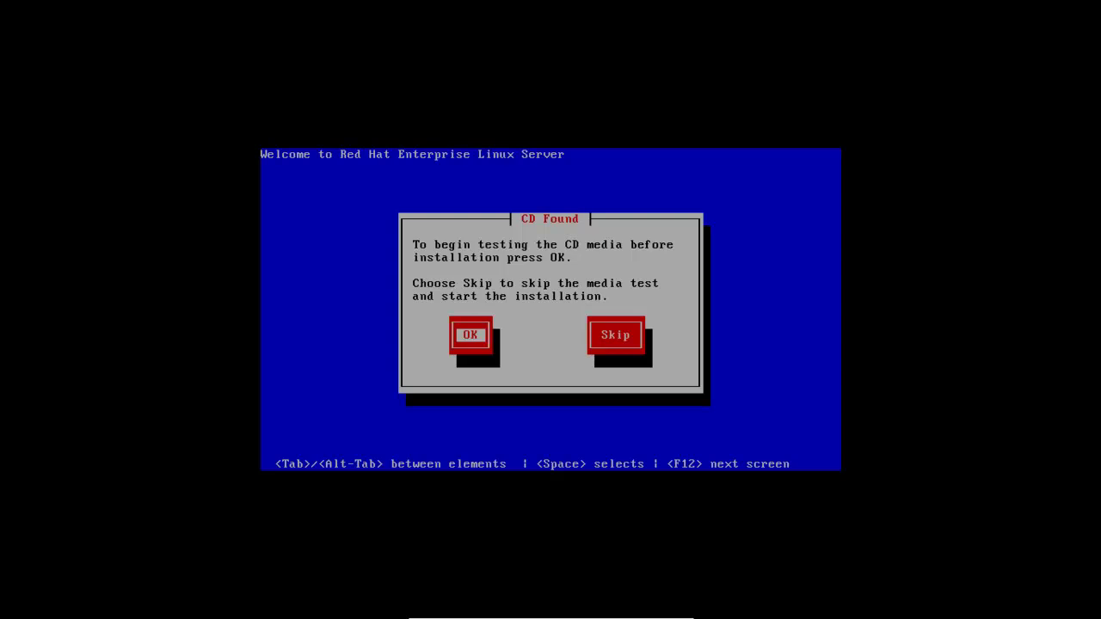
- Choose Skip in the CD Found dialog to bypass the media check
key("Tab")
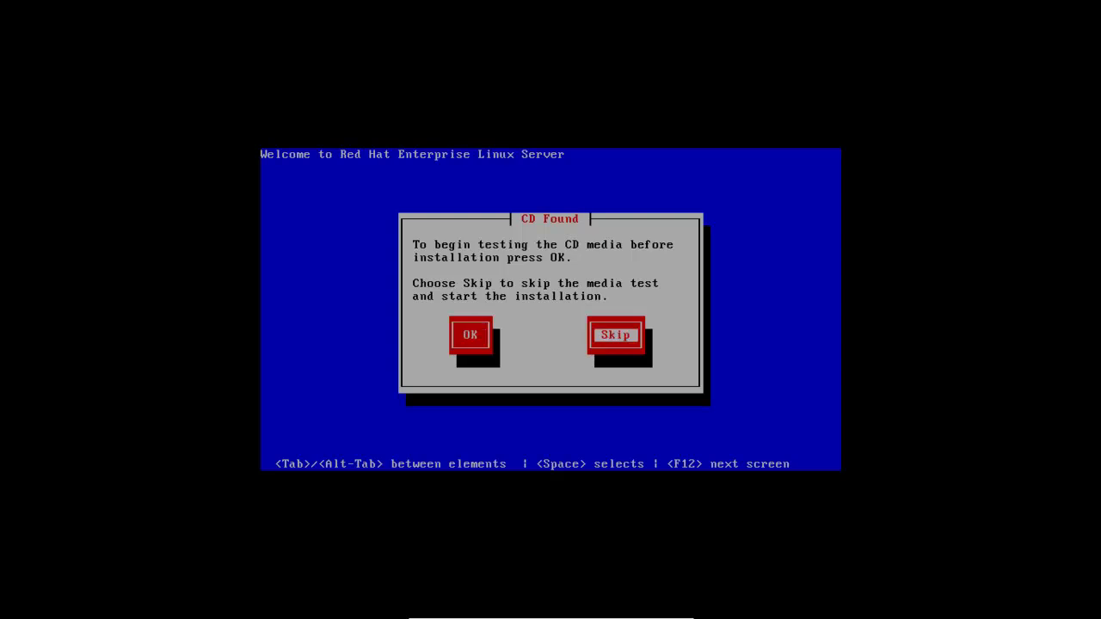
key("Return")
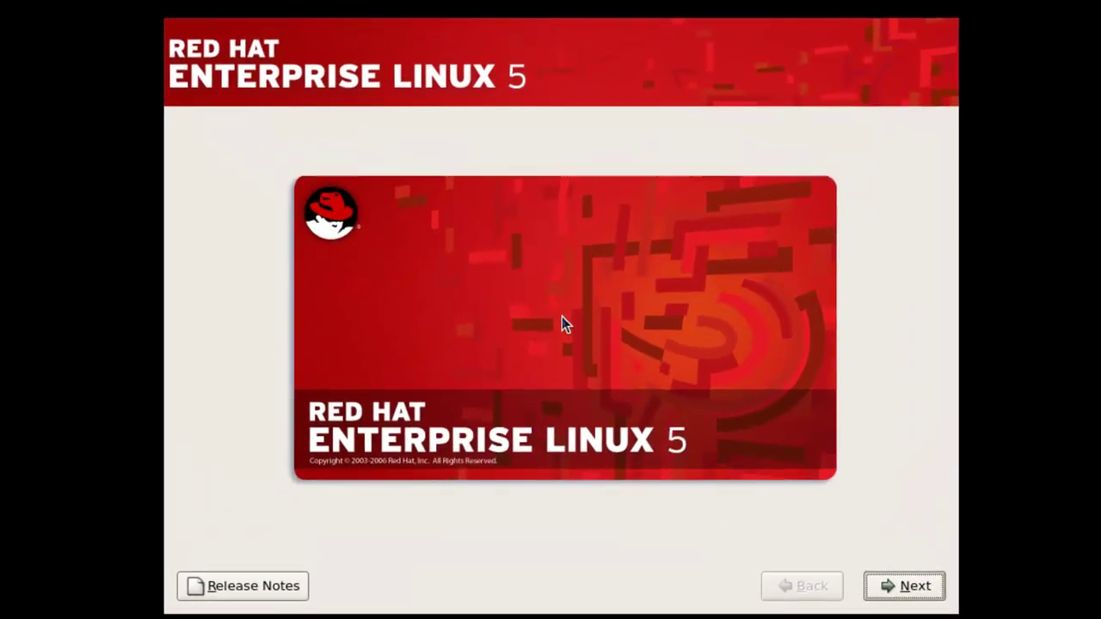
- Pass the welcome screen, keeping English as install language and the U.S. English keyboard
left_click(904, 592)
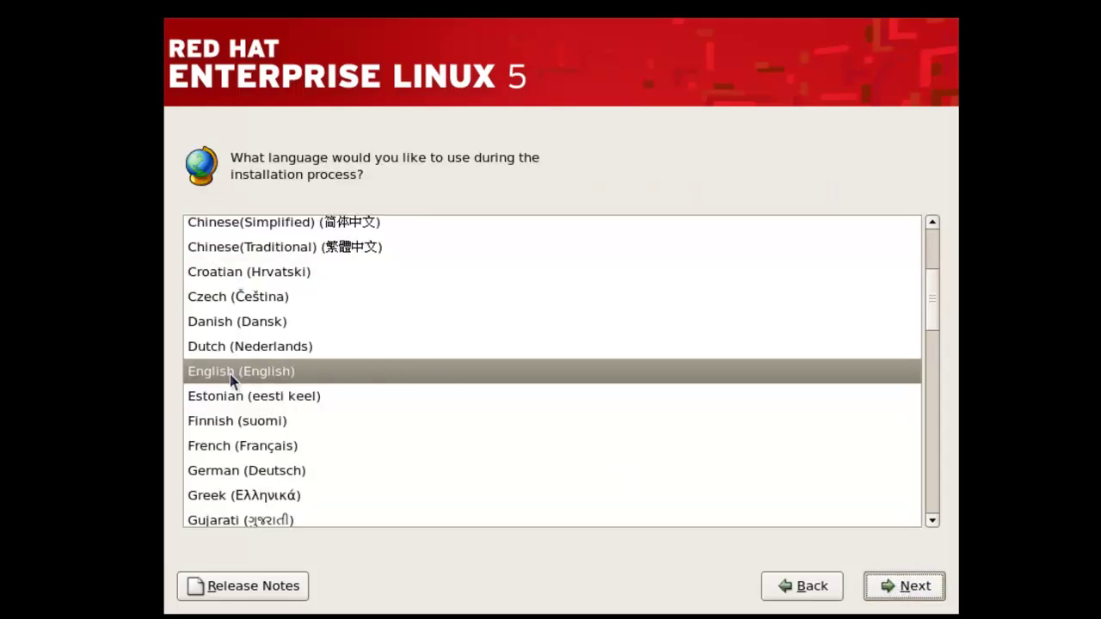
left_click(901, 585)
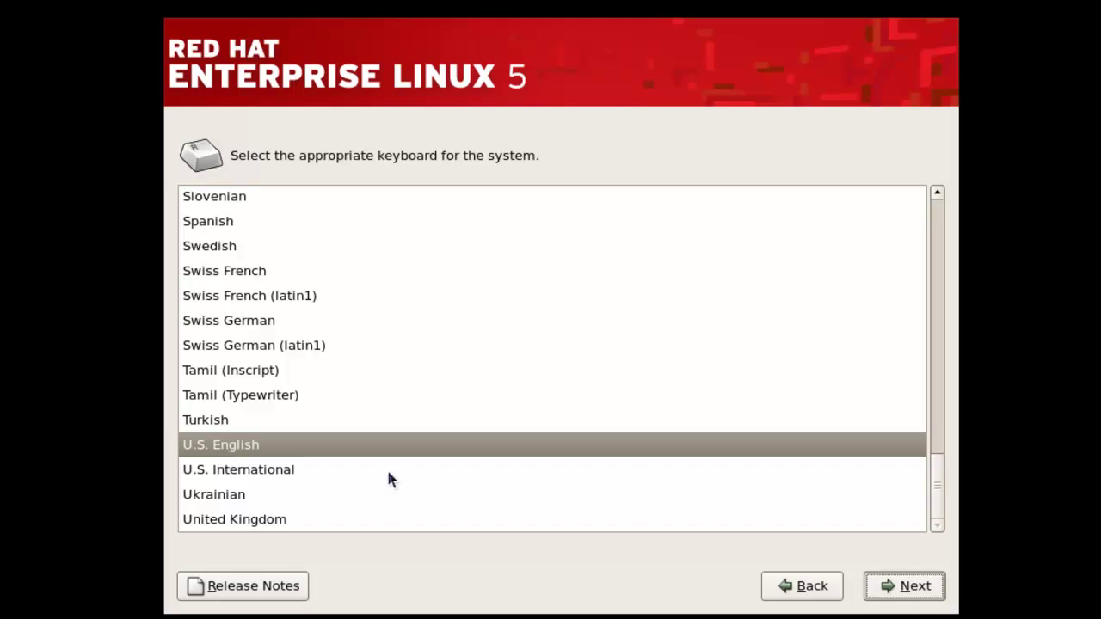
left_click(889, 586)
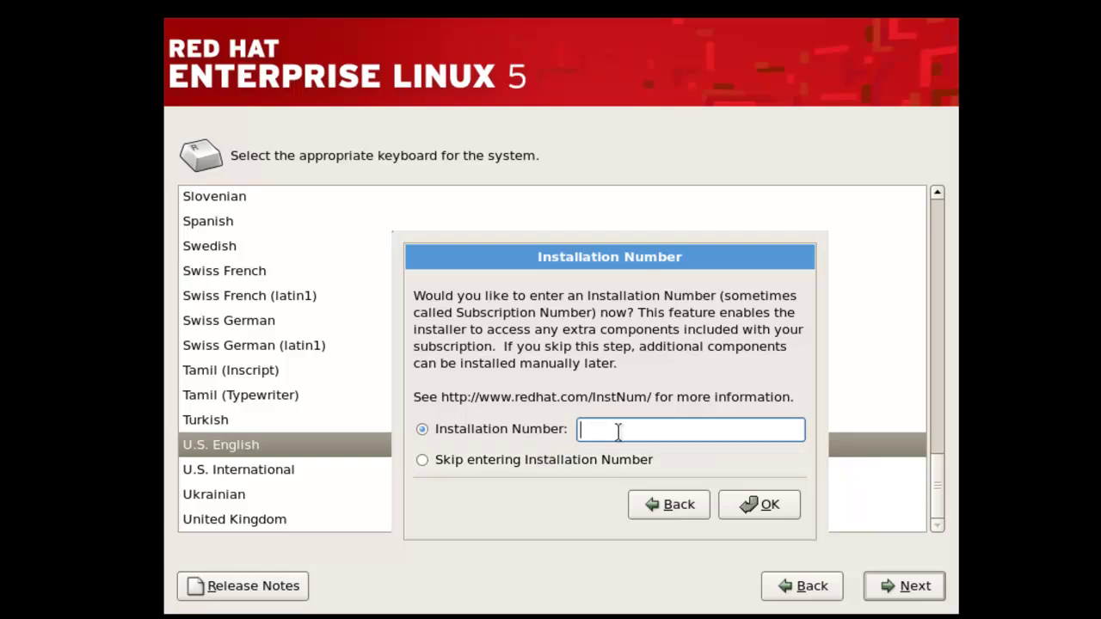
- Choose 'Skip entering Installation Number' and confirm the skip in the warning dialog
left_click(442, 464)
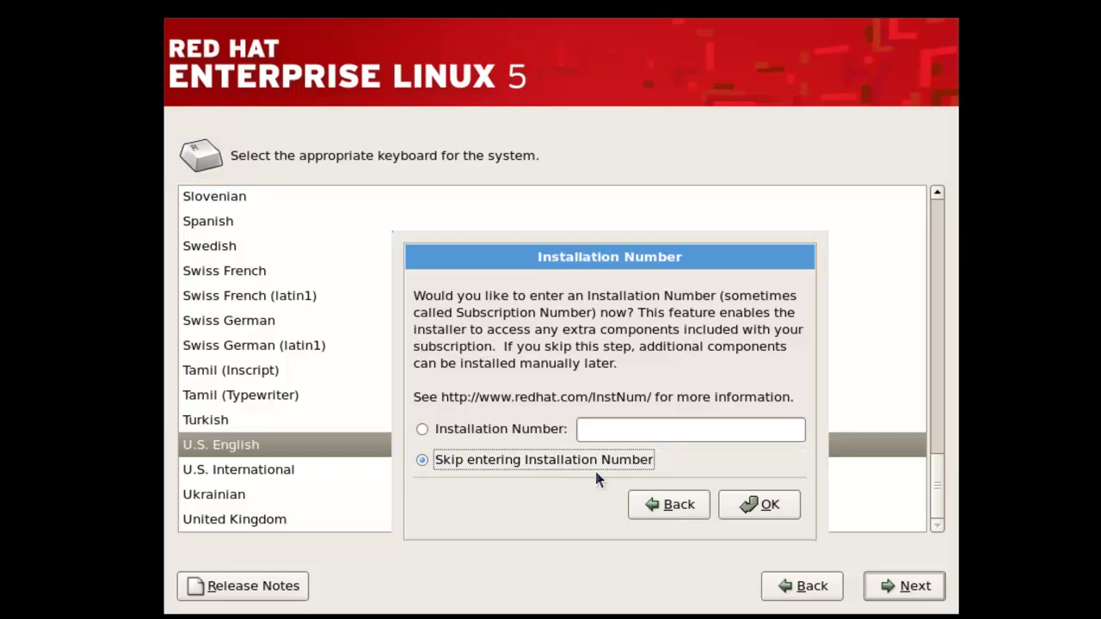
left_click(748, 508)
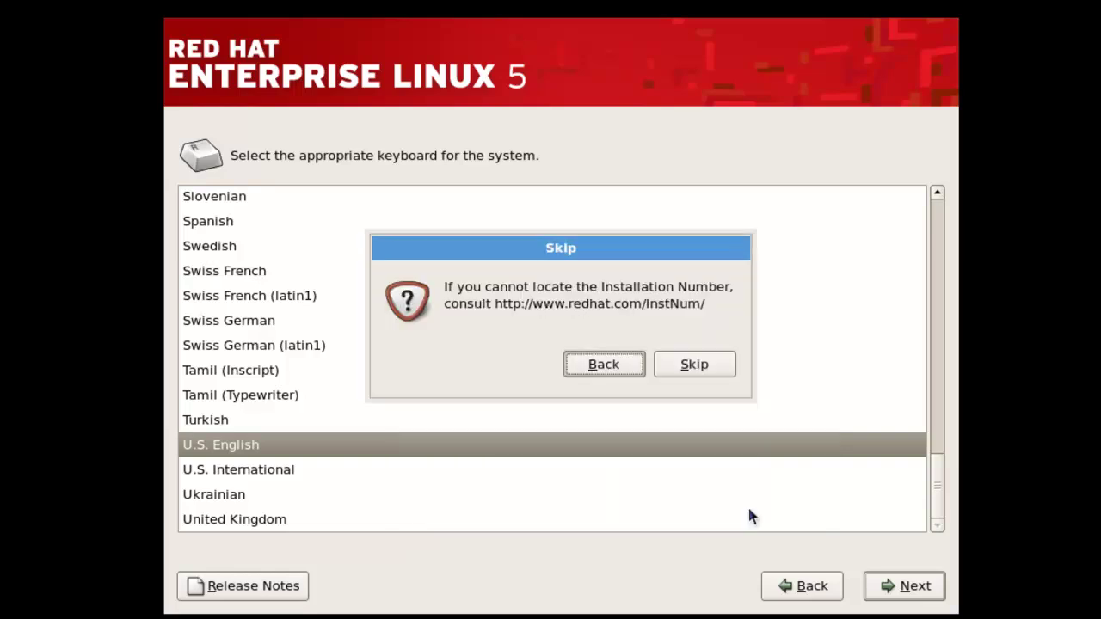
left_click(701, 370)
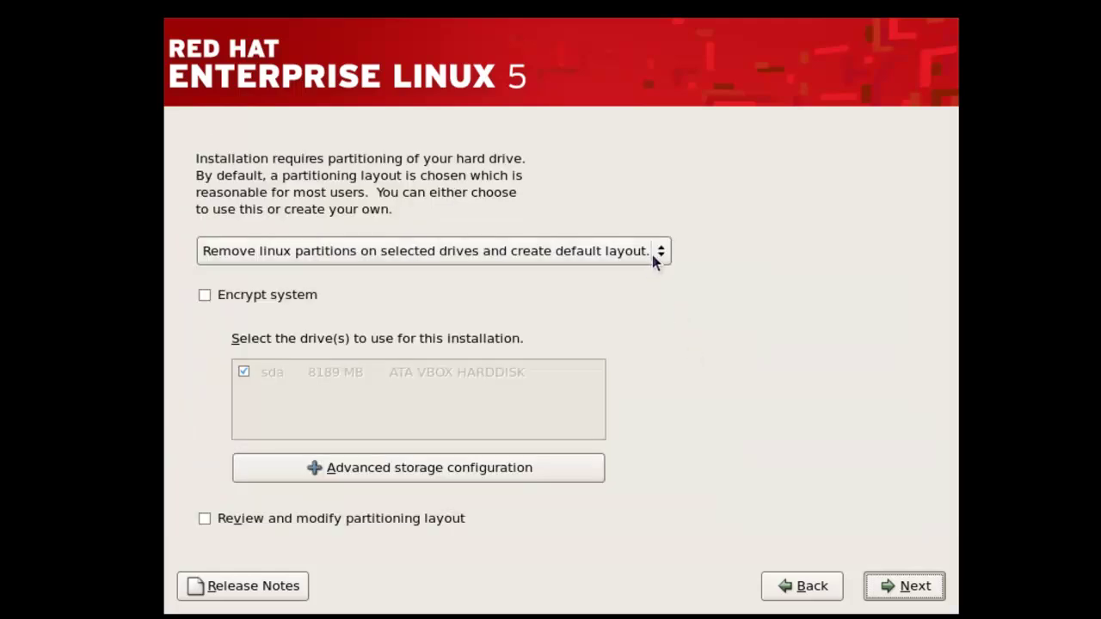
- Select 'Create custom layout' as the partitioning method and continue to the partition editor
left_click(652, 255)
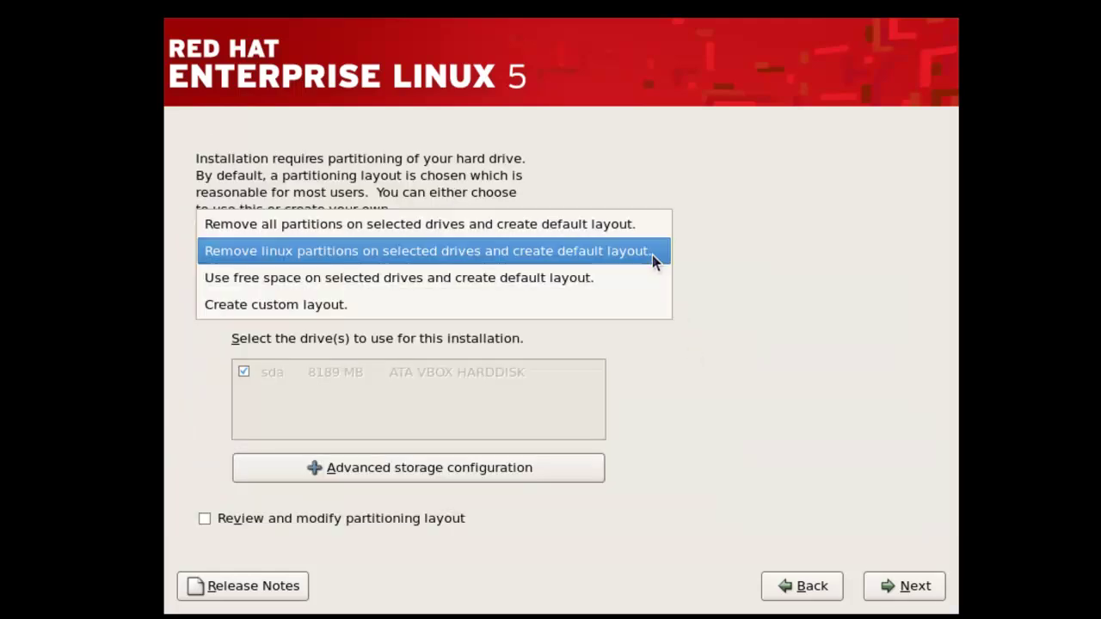
left_click(271, 305)
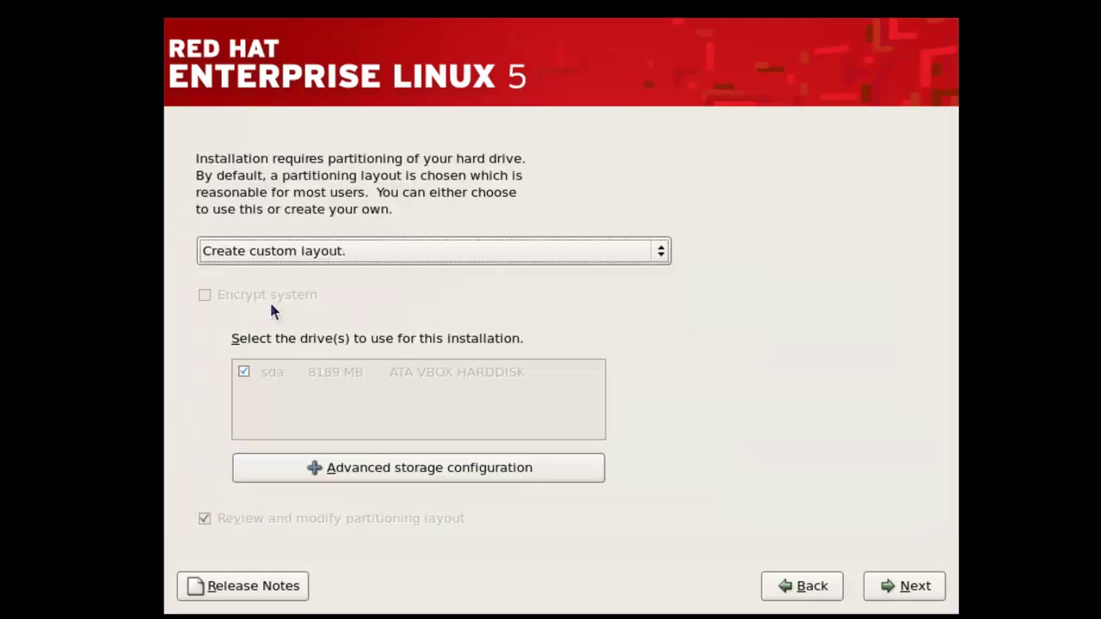
left_click(892, 595)
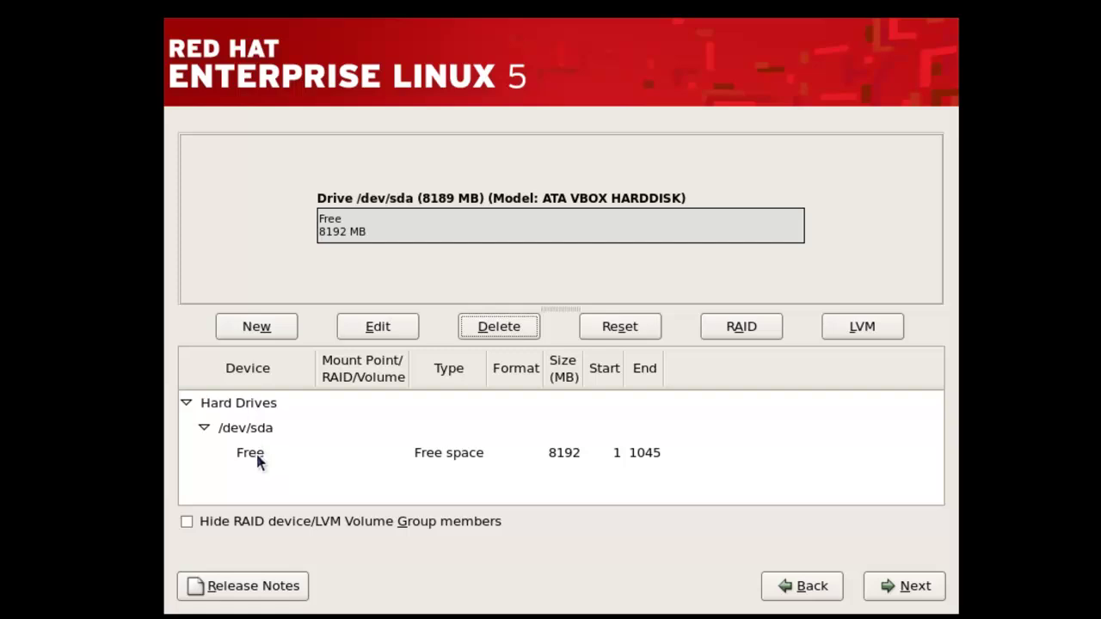
- Create a 500 MB ext3 partition mounted at /boot in the /dev/sda free space
left_click(257, 454)
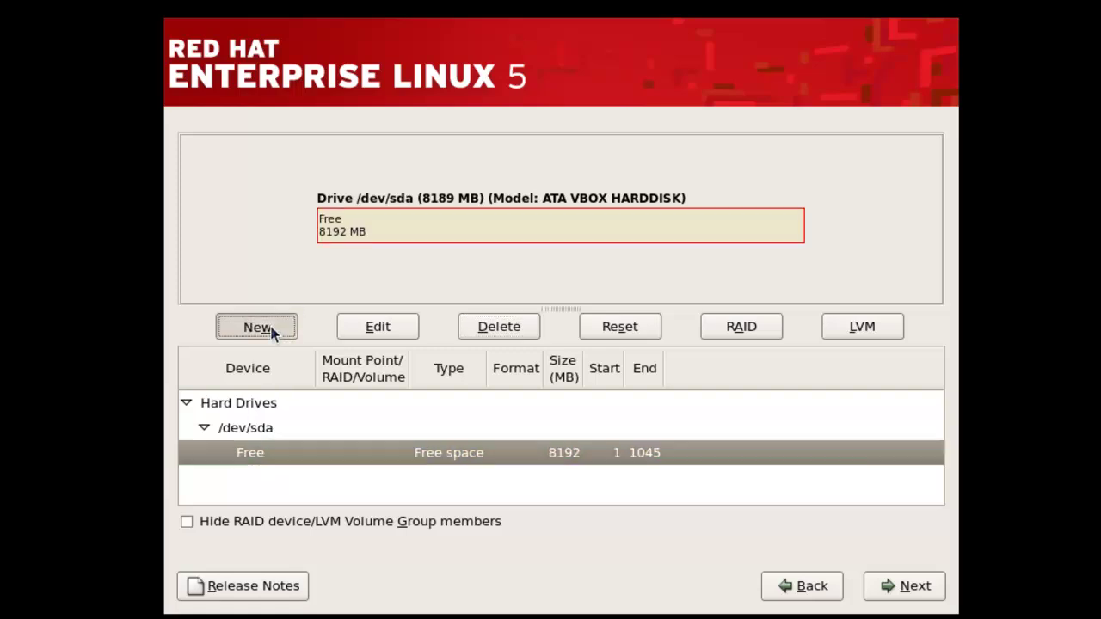
left_click(273, 334)
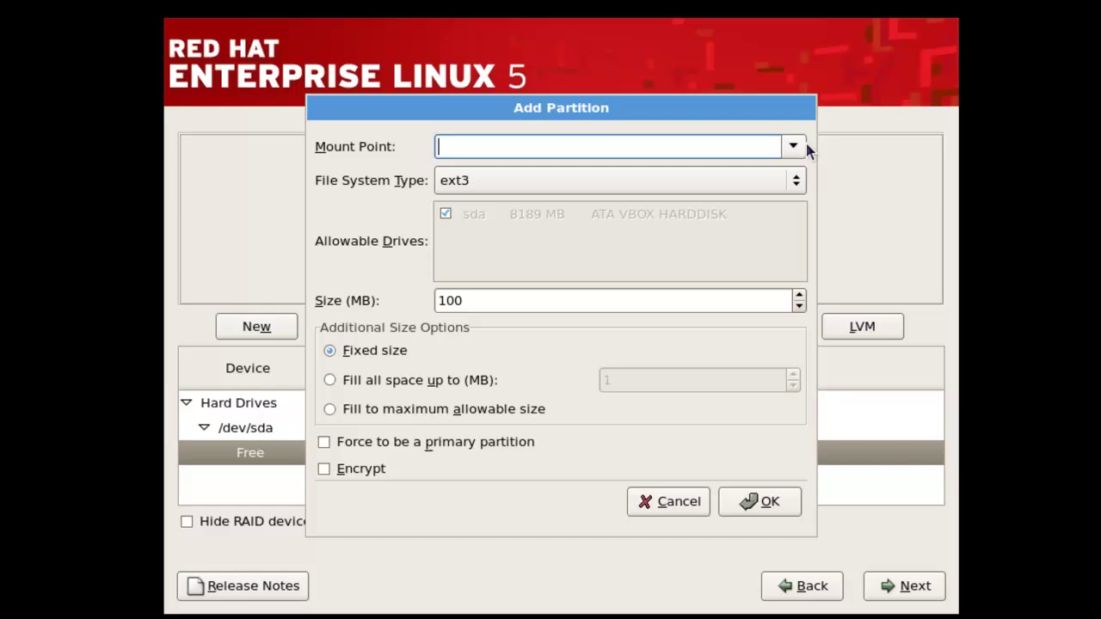
left_click(798, 147)
left_click(594, 201)
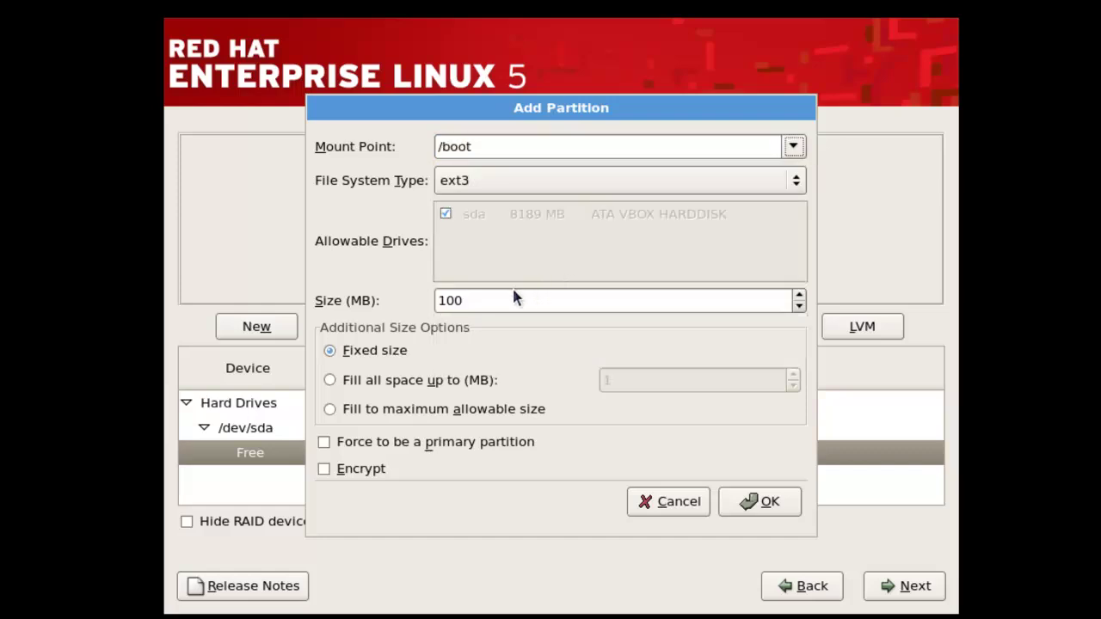
left_click_drag(492, 301, 398, 301)
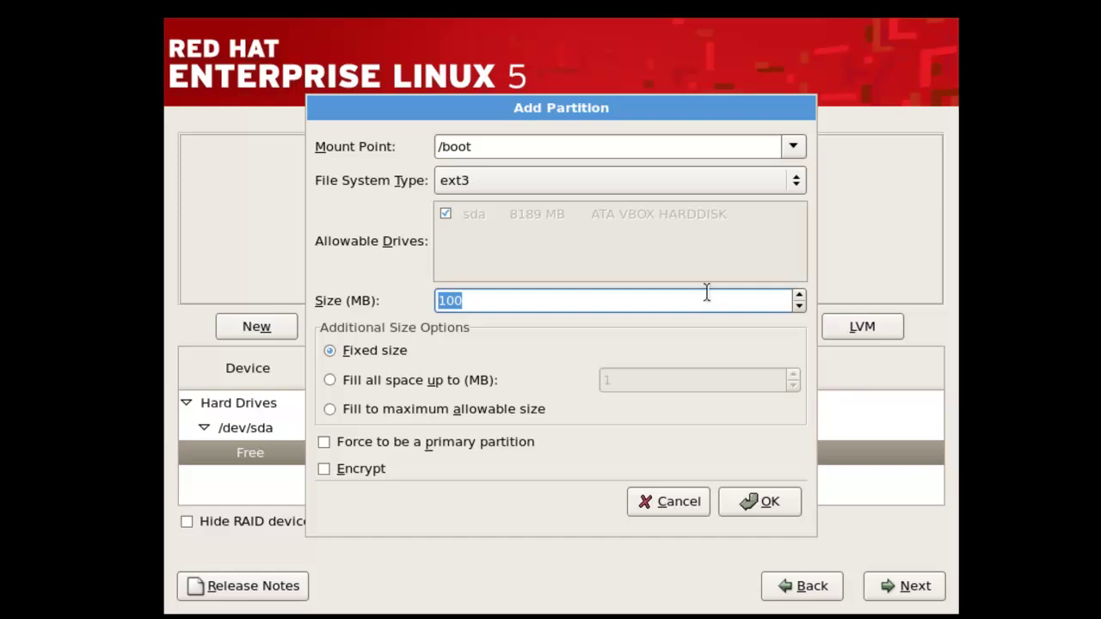
left_click(706, 293)
key("BackSpace")
key("BackSpace")
key("BackSpace")
type("500")
left_click(755, 506)
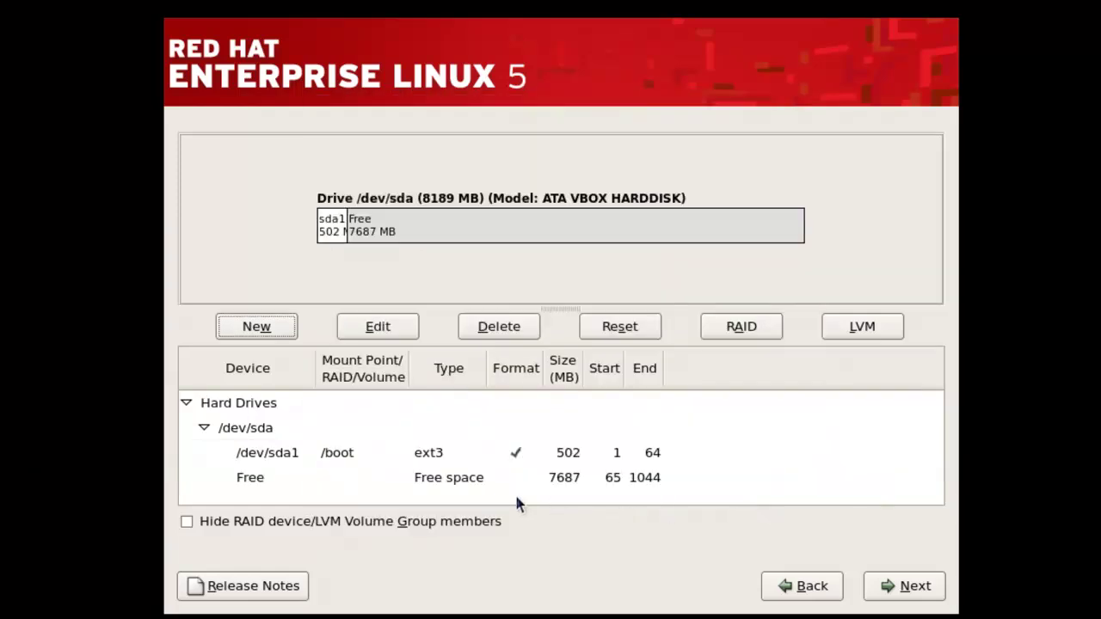
- Add a 1024 MB swap partition in the free space, listed as 1027 MB
left_click(464, 483)
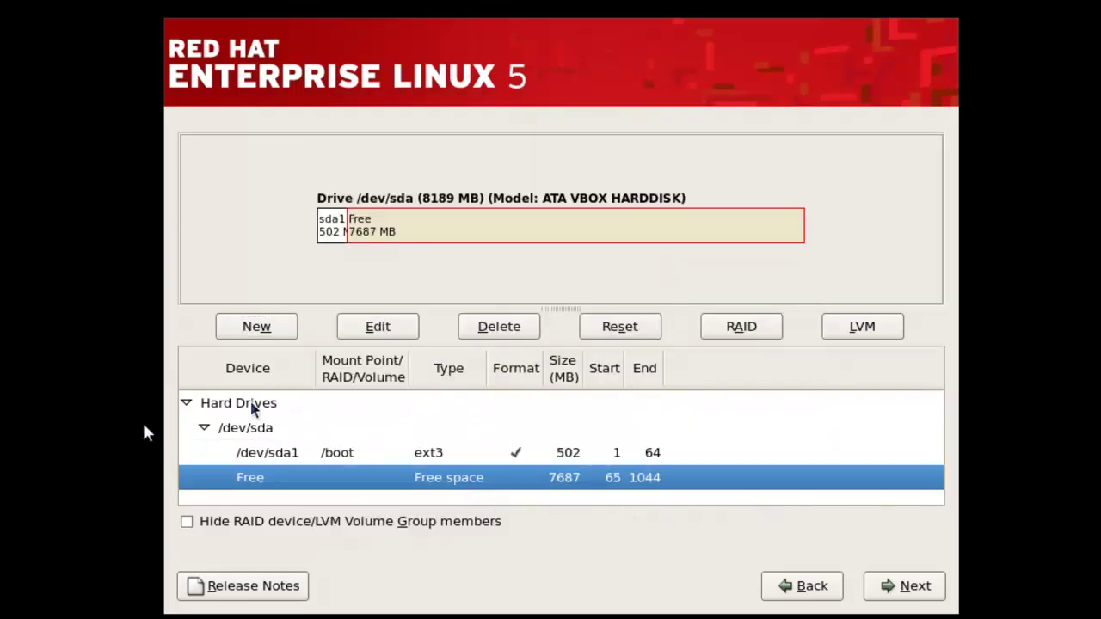
left_click(282, 329)
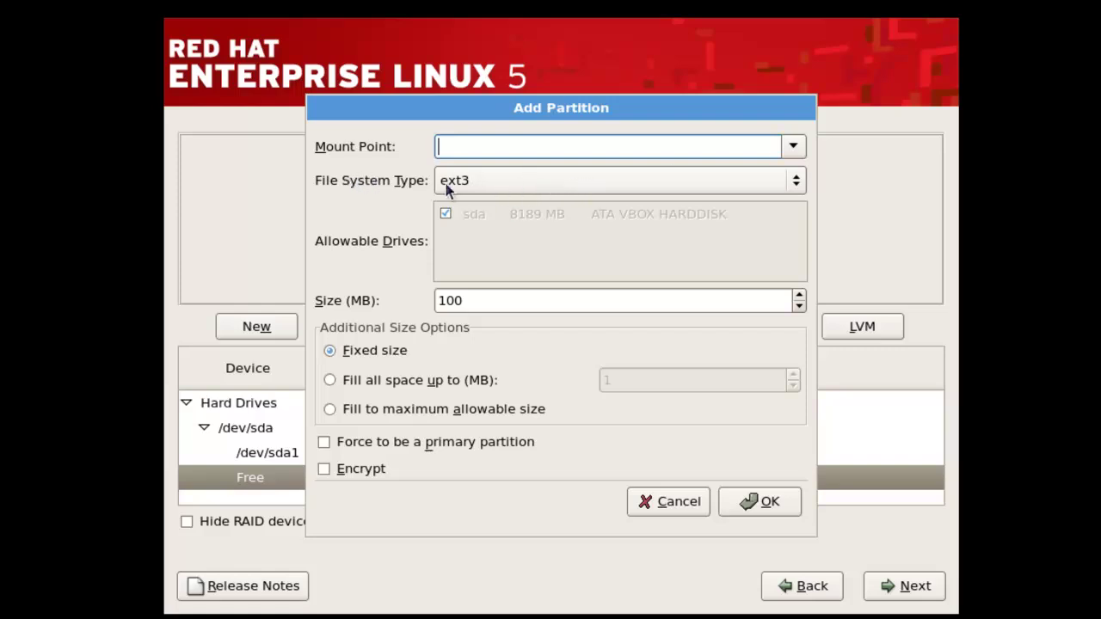
left_click(539, 180)
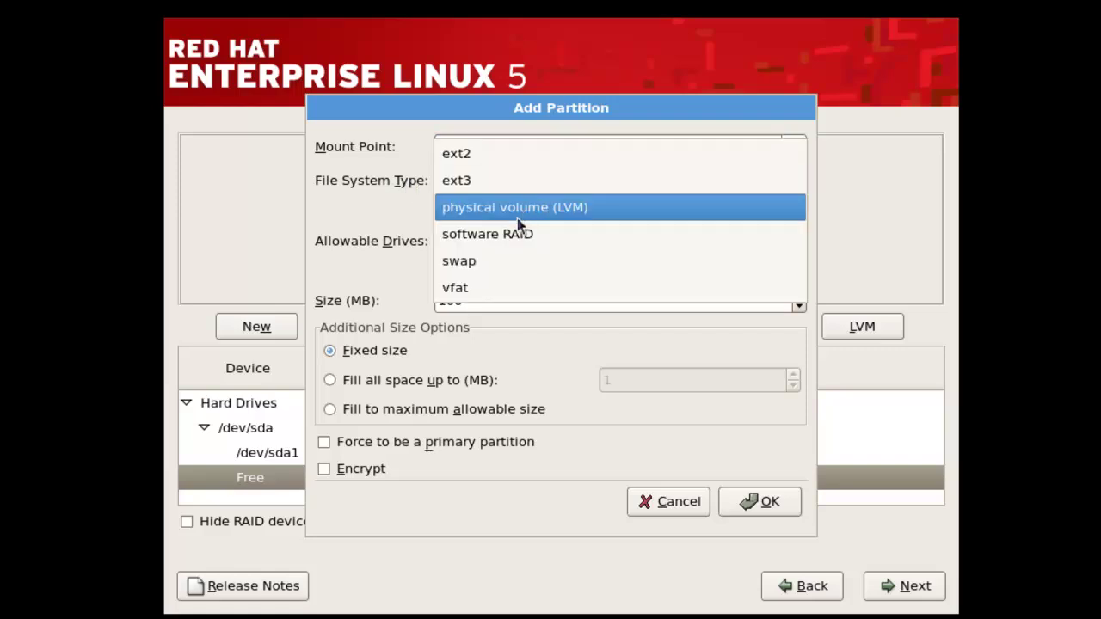
left_click(508, 257)
key("Tab")
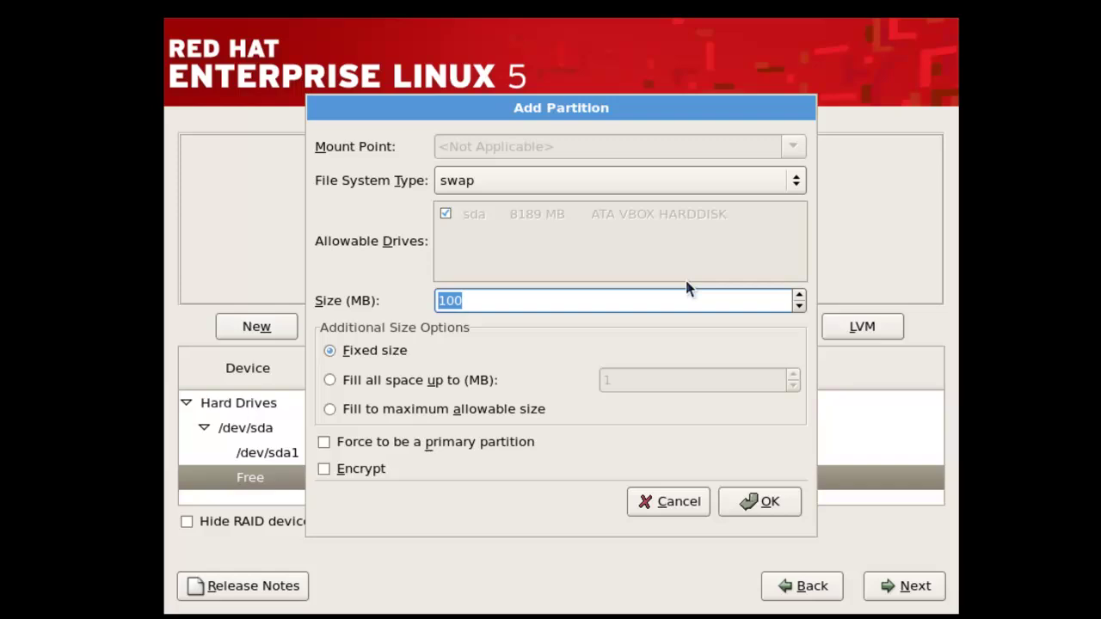
key("End")
key("Down")
key("BackSpace")
key("BackSpace")
type("1024")
left_click(766, 502)
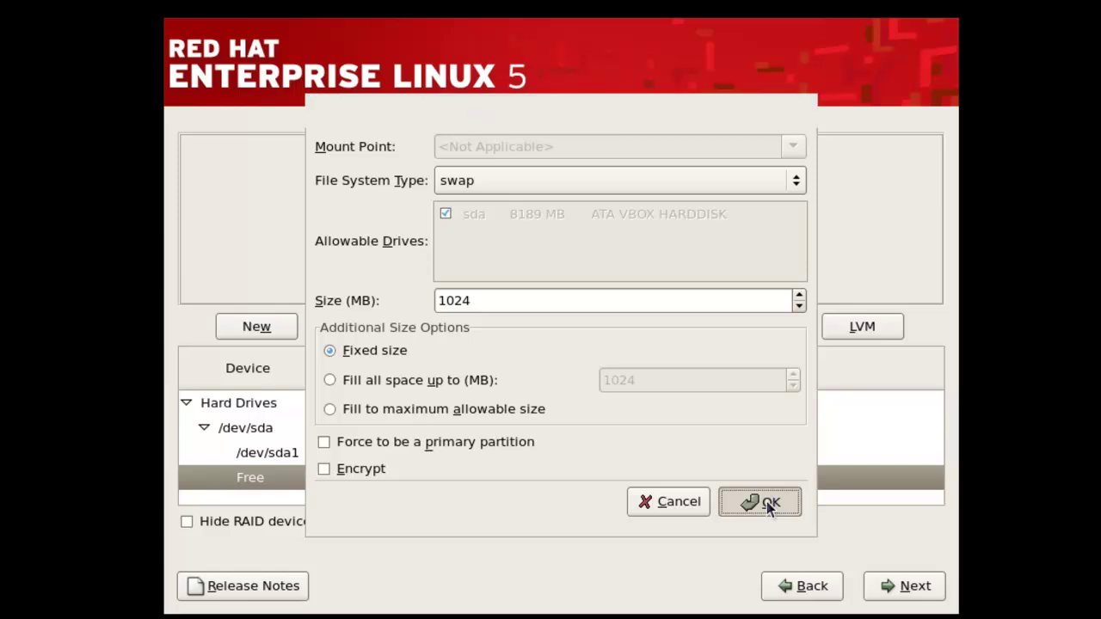
left_click(443, 495)
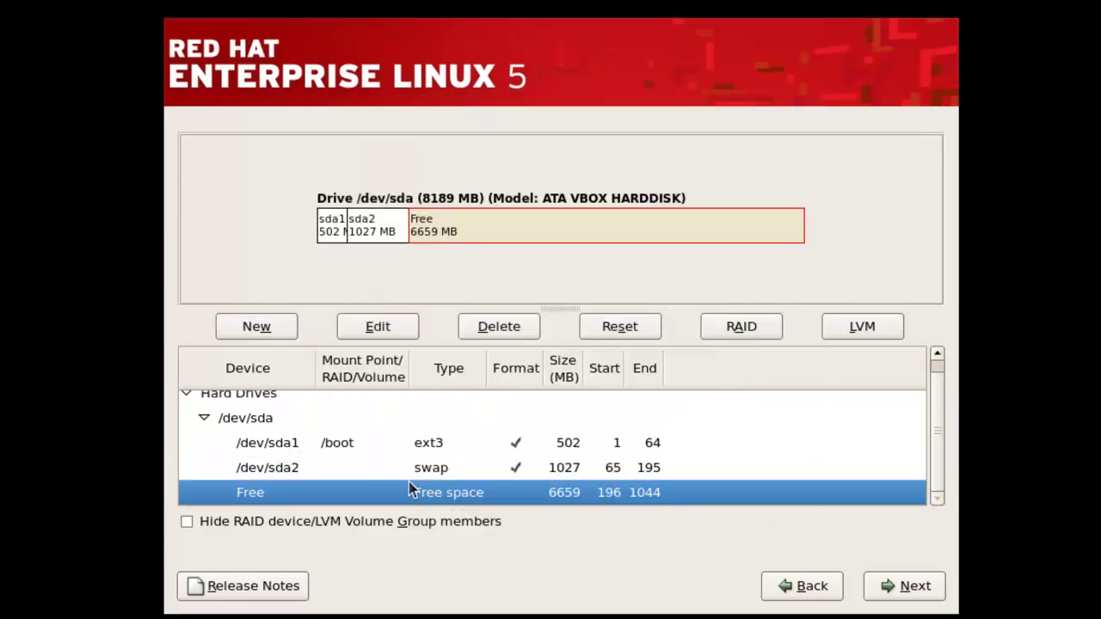
- Create a 6659 MB ext3 root (/) partition from the remaining space and accept the layout
left_click(239, 332)
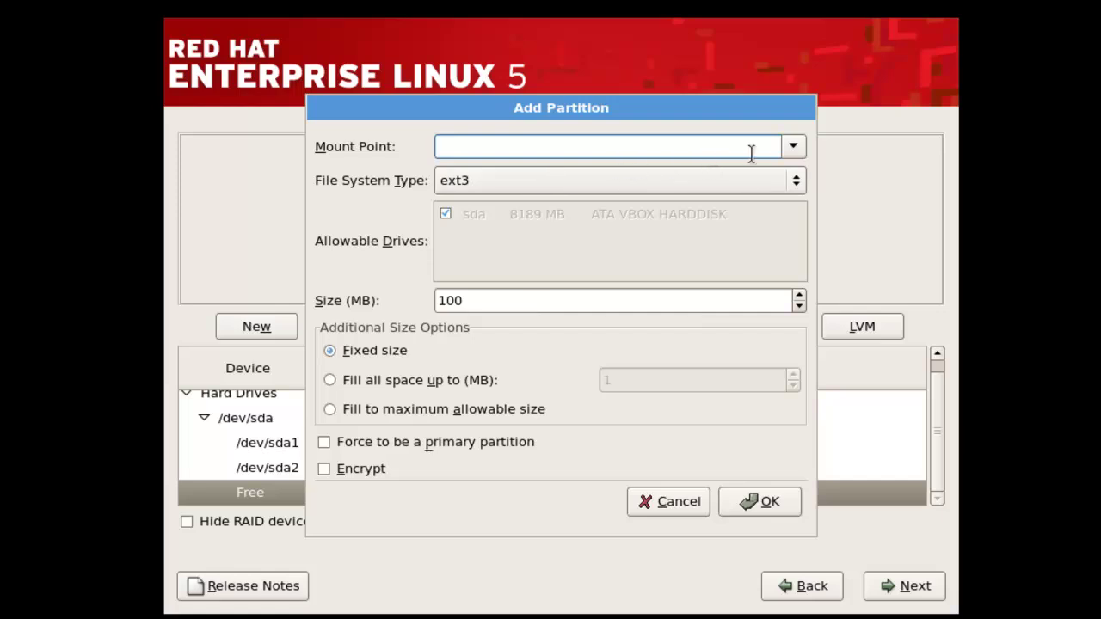
left_click(792, 148)
key("Return")
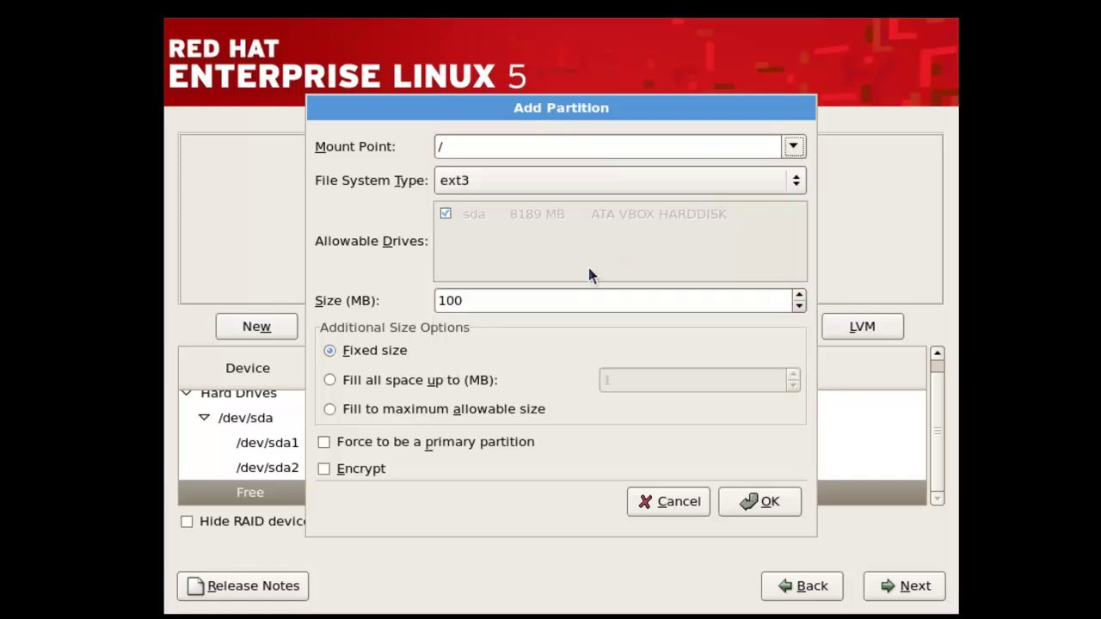
double_click(514, 301)
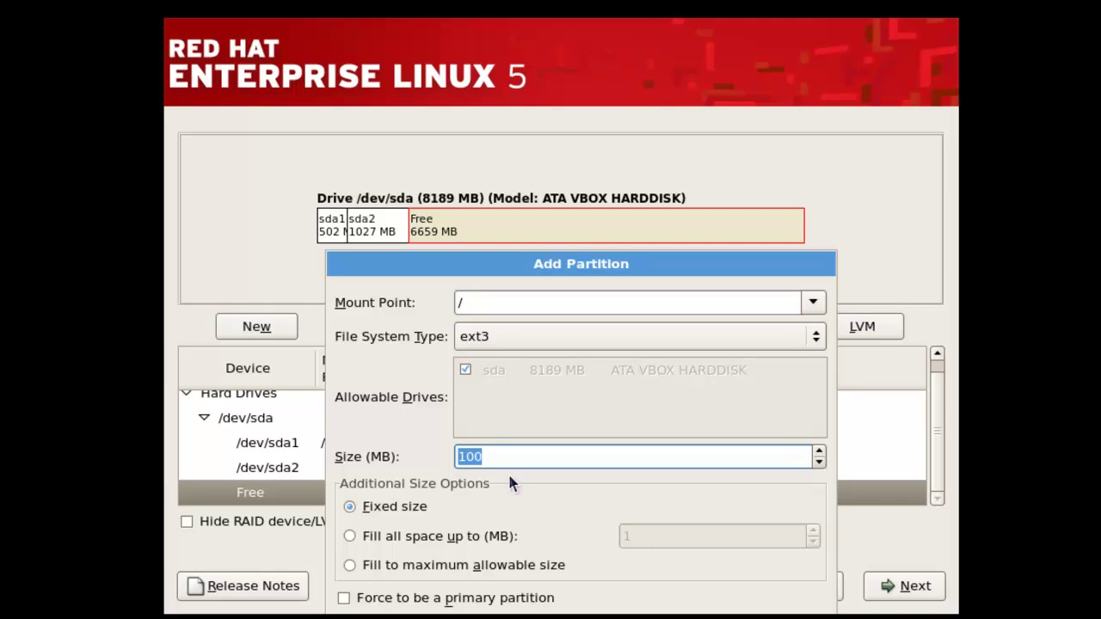
key("BackSpace")
type("6659")
left_click_drag(523, 263, 522, 170)
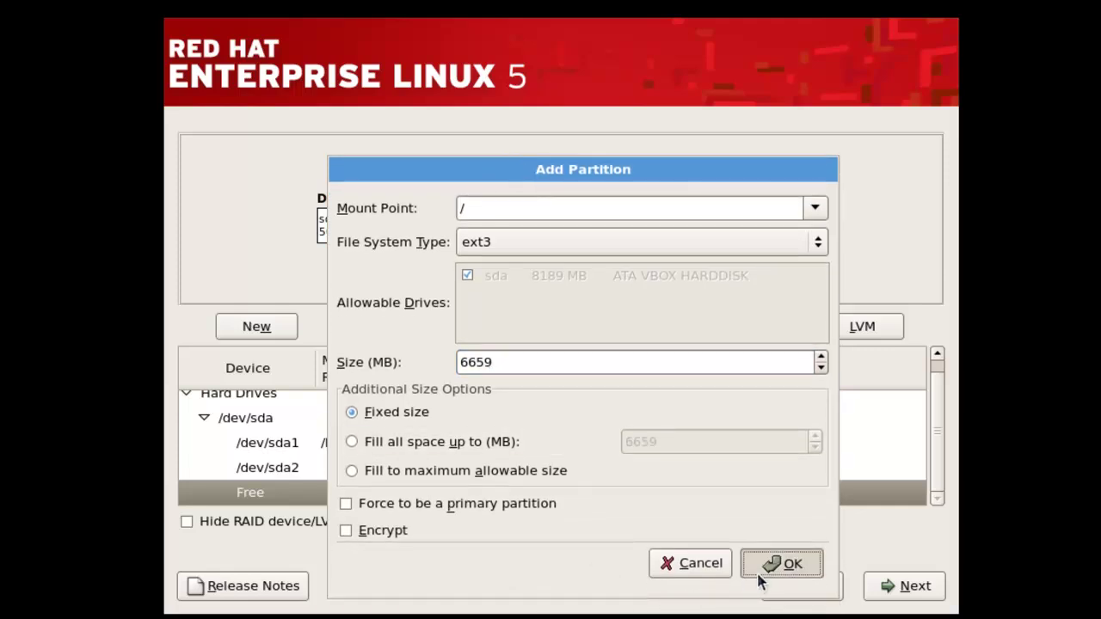
left_click(760, 577)
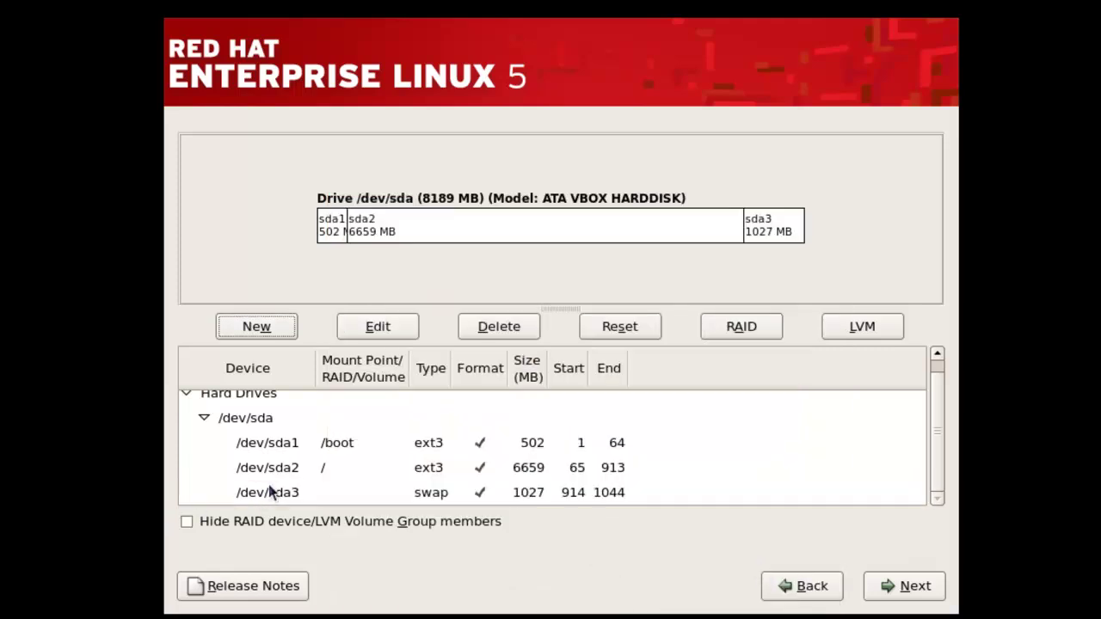
left_click(916, 585)
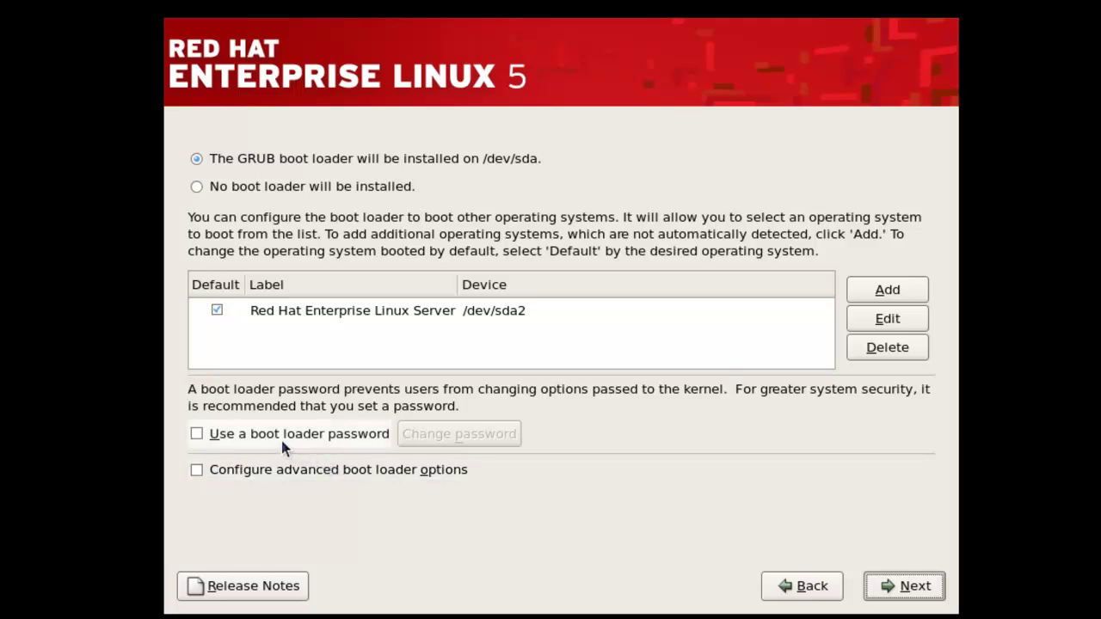
- Keep GRUB without a boot loader password, accept DHCP networking, and pick Kolkata on the map
left_click(212, 438)
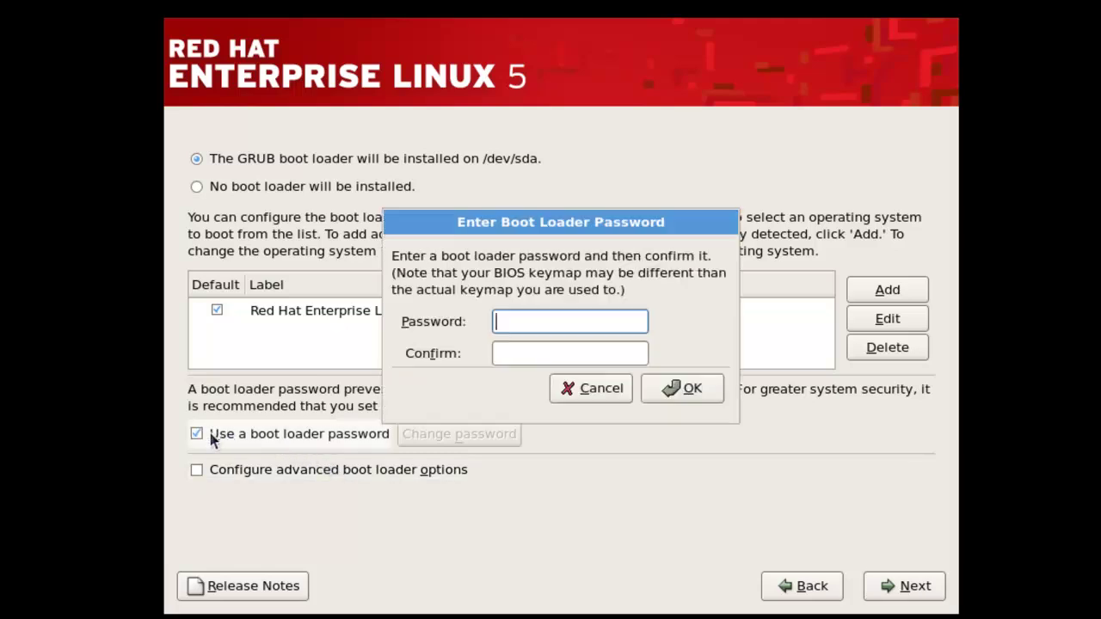
left_click(571, 391)
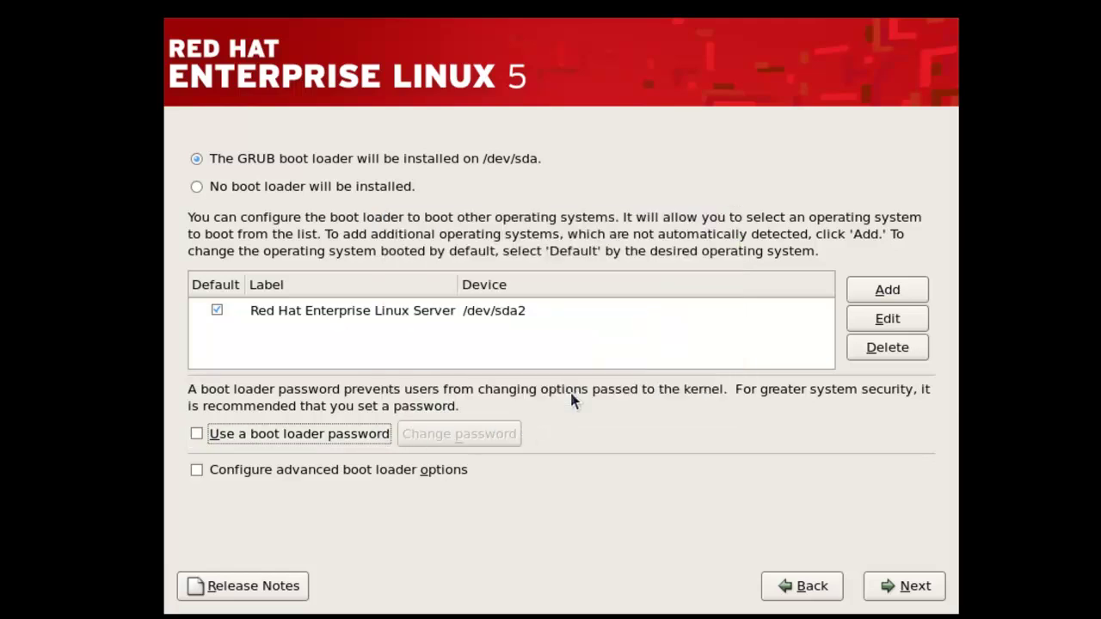
left_click(904, 585)
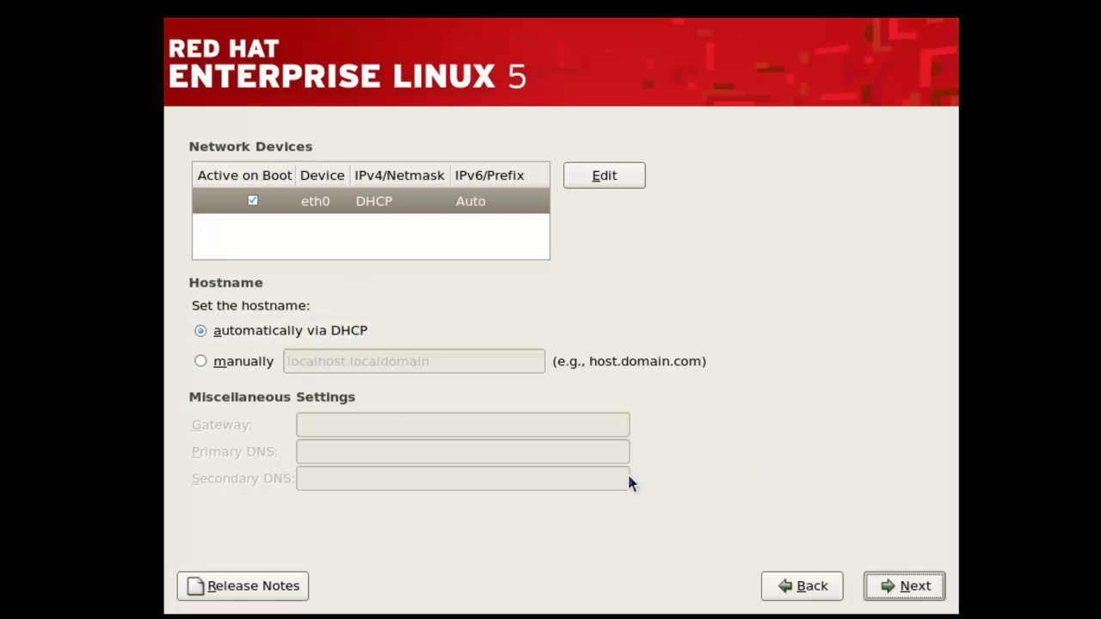
left_click(894, 587)
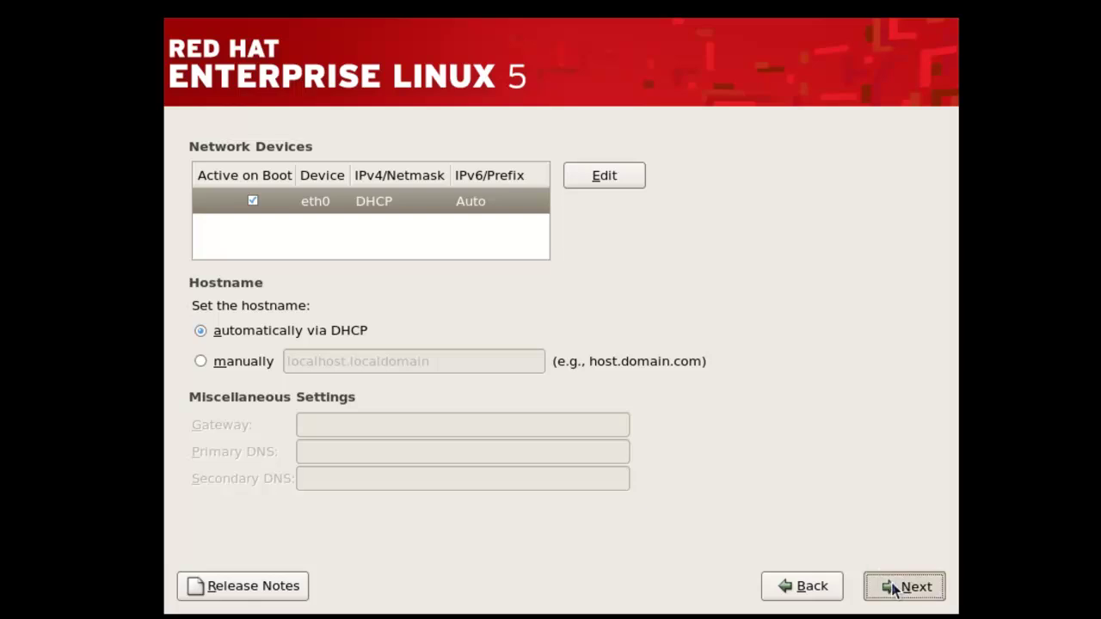
left_click(647, 249)
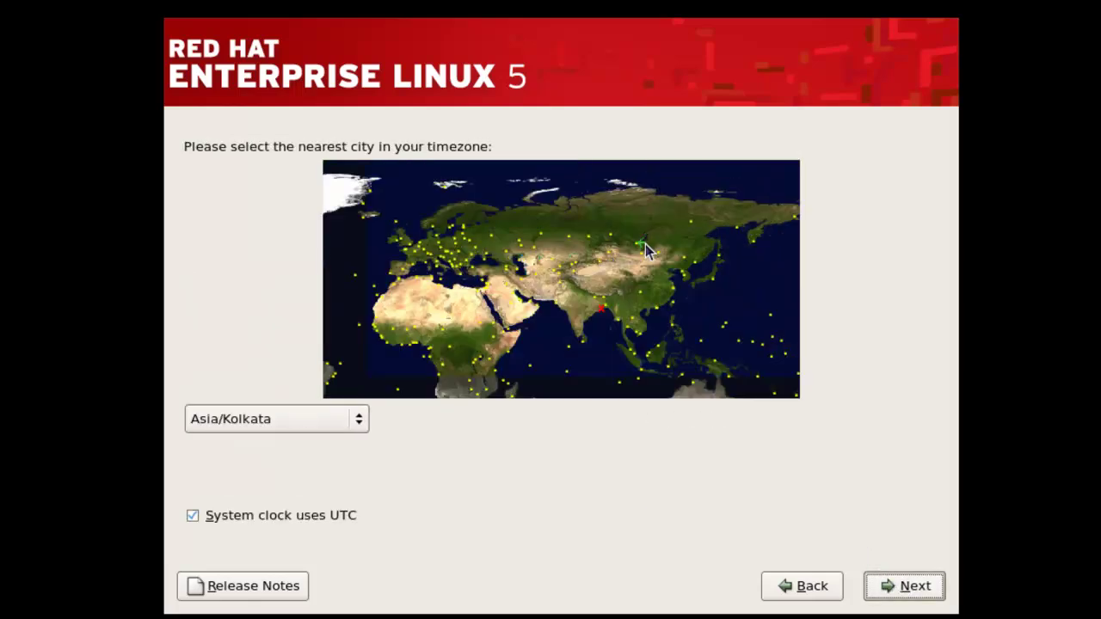
- Keep the Asia/Kolkata time zone and set the root password, entered twice
right_click(596, 327)
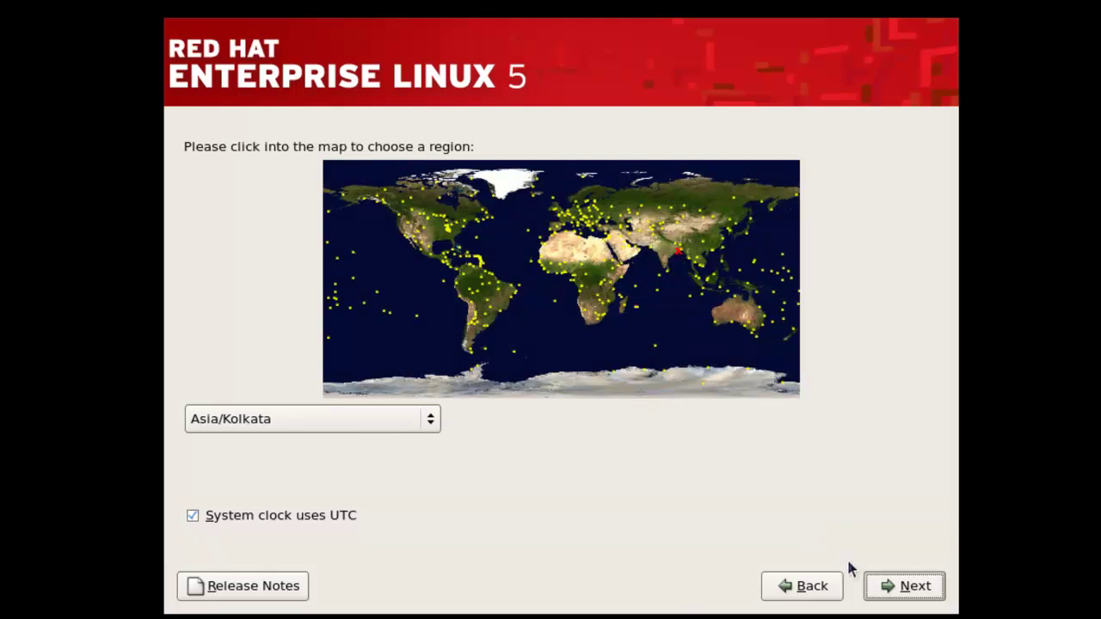
left_click(916, 585)
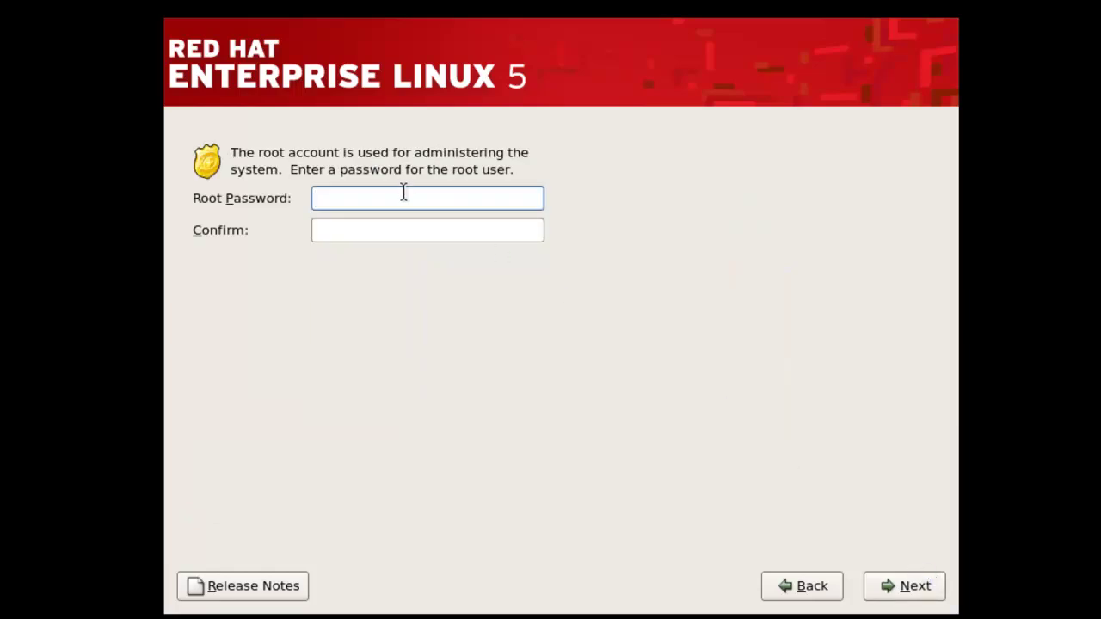
left_click(372, 222)
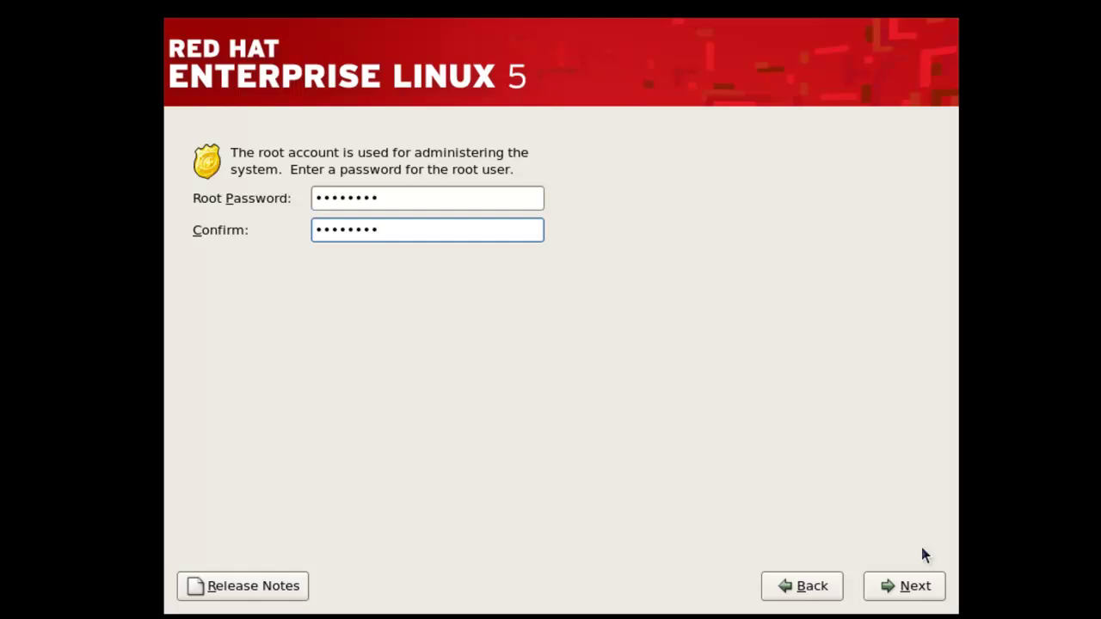
left_click(870, 589)
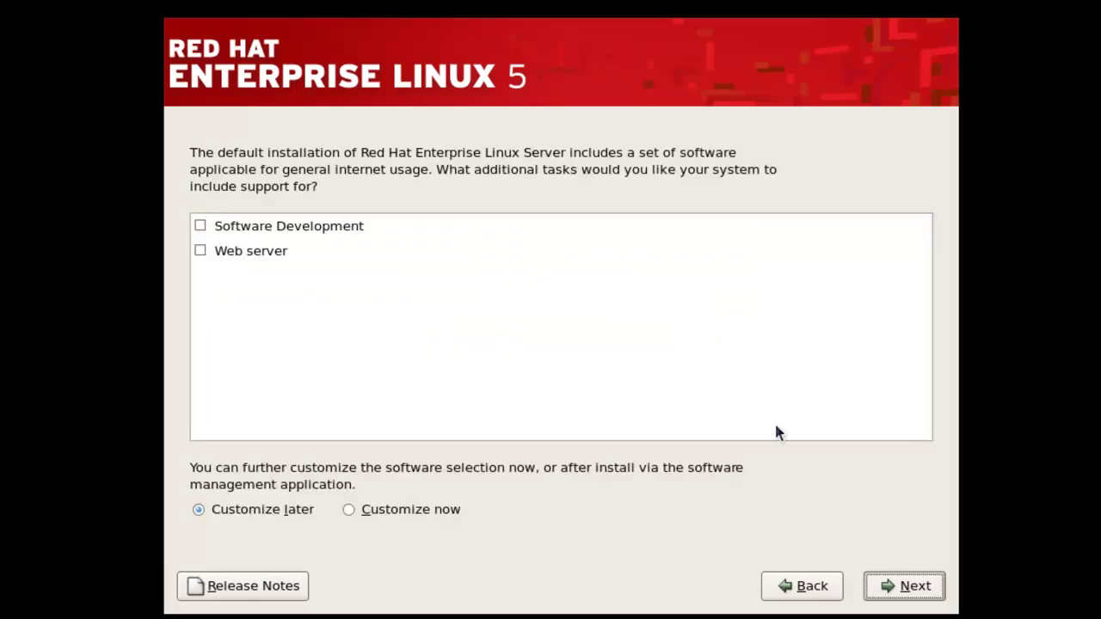
- Choose to customize the software selection now and continue to package groups
left_click(368, 514)
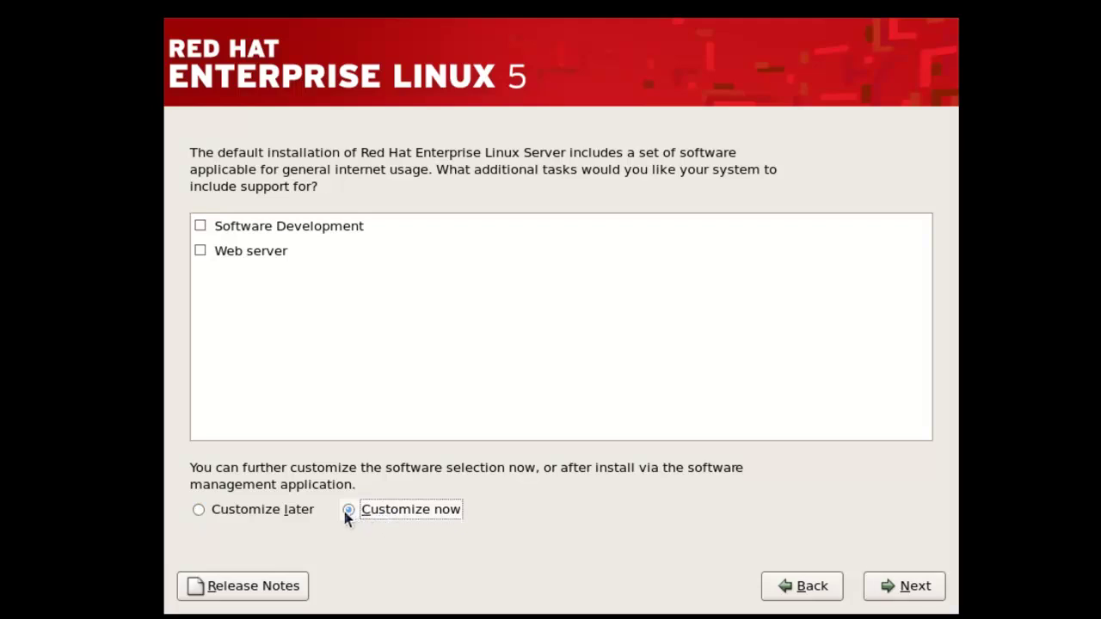
left_click(311, 511)
left_click(364, 512)
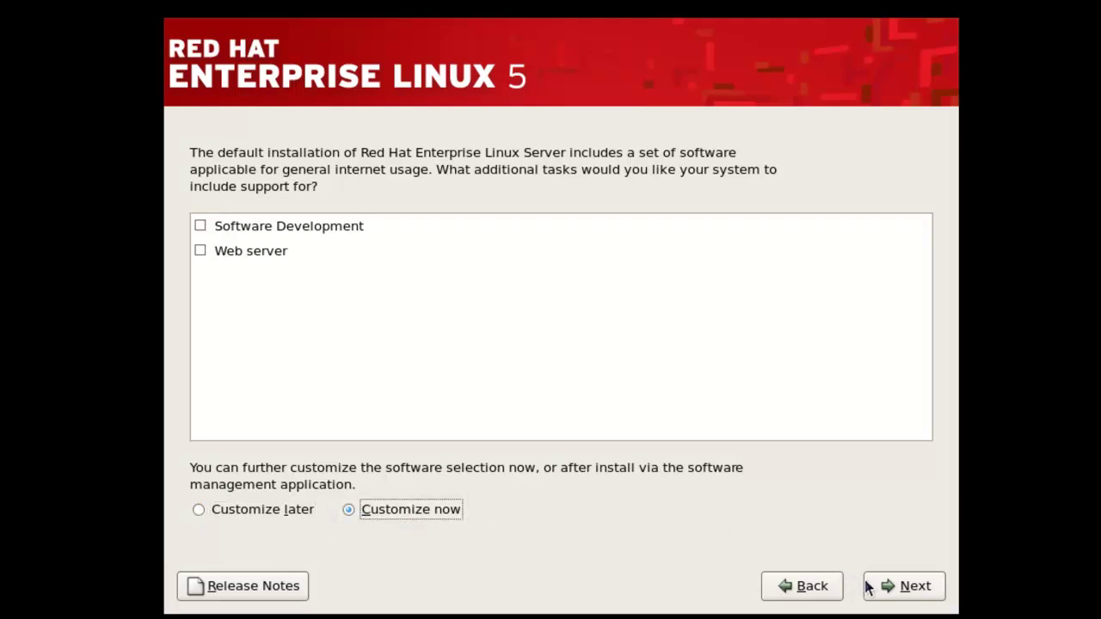
left_click(882, 568)
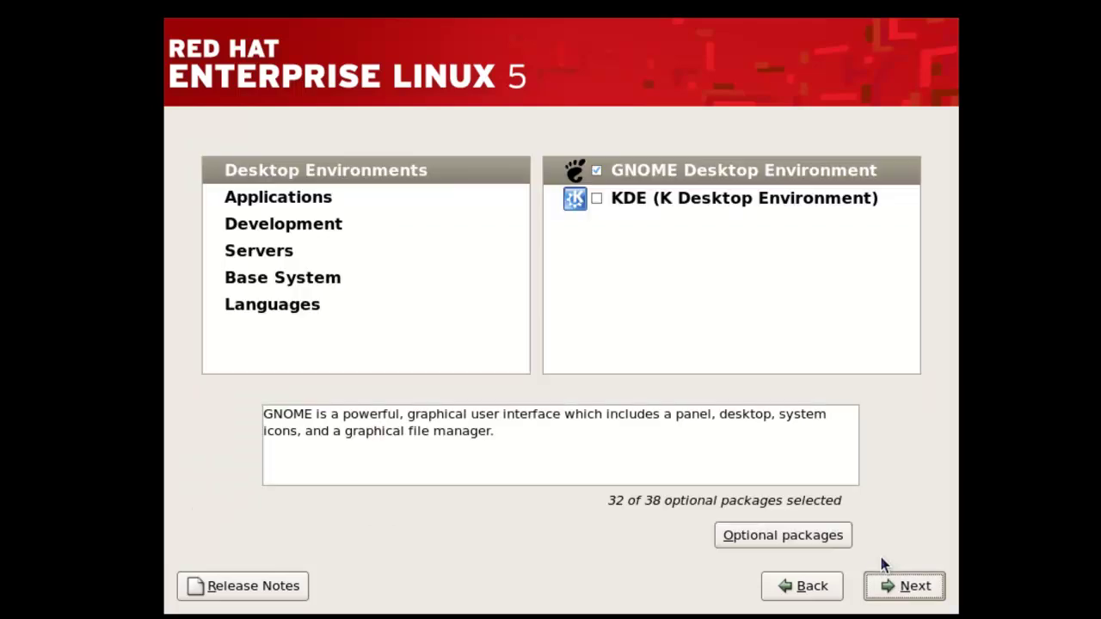
- Deselect Games and Entertainment and Java, then accept the package selection for dependency checking
left_click(334, 200)
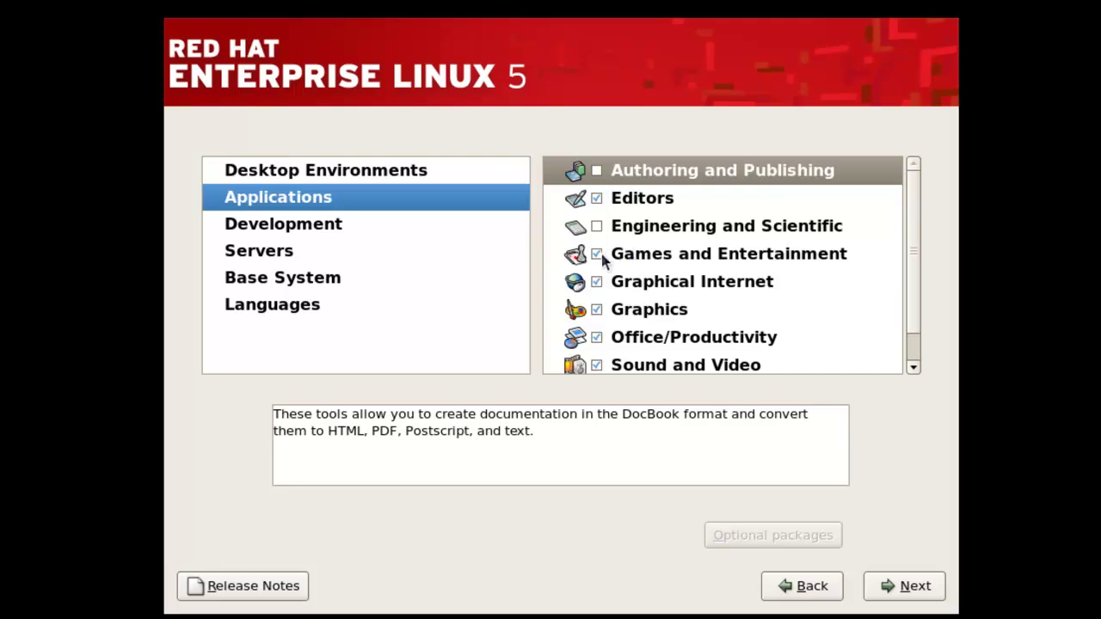
left_click(597, 254)
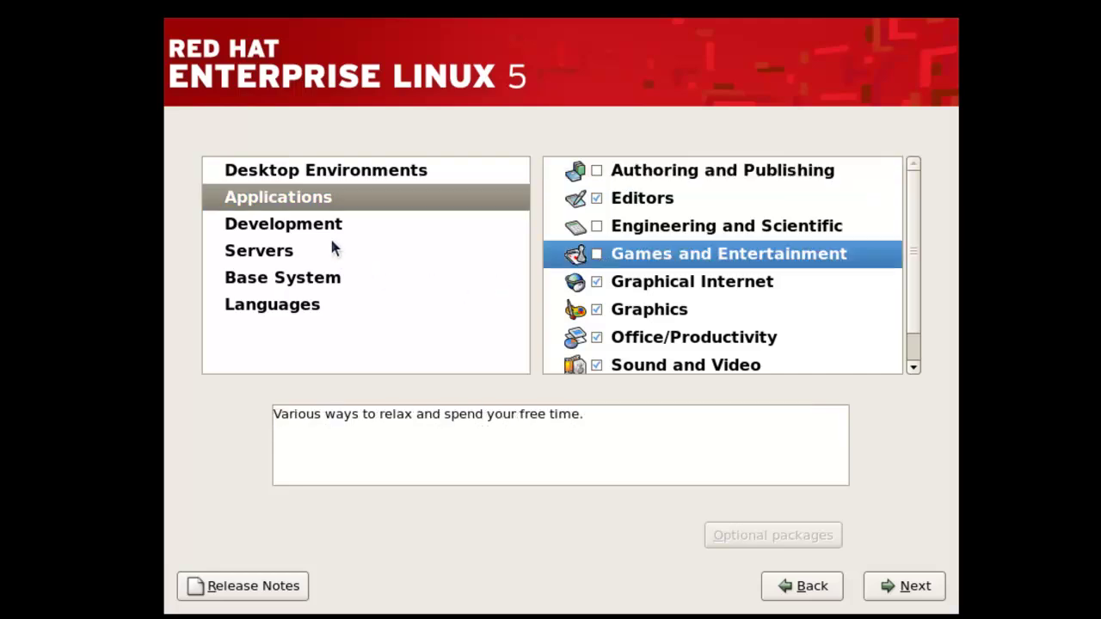
left_click(280, 279)
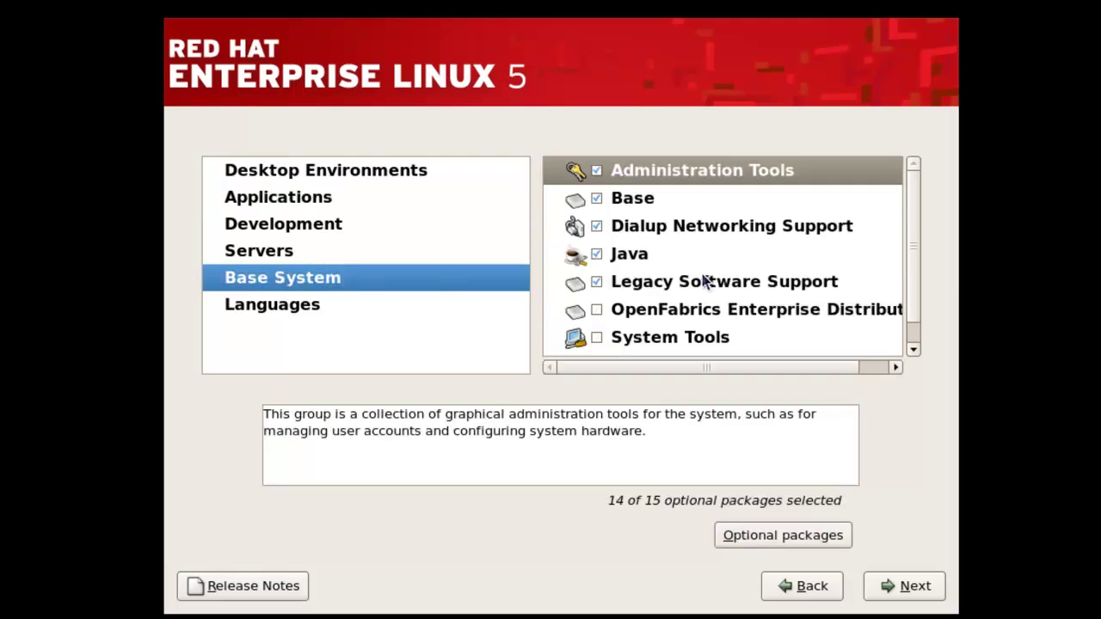
left_click(634, 258)
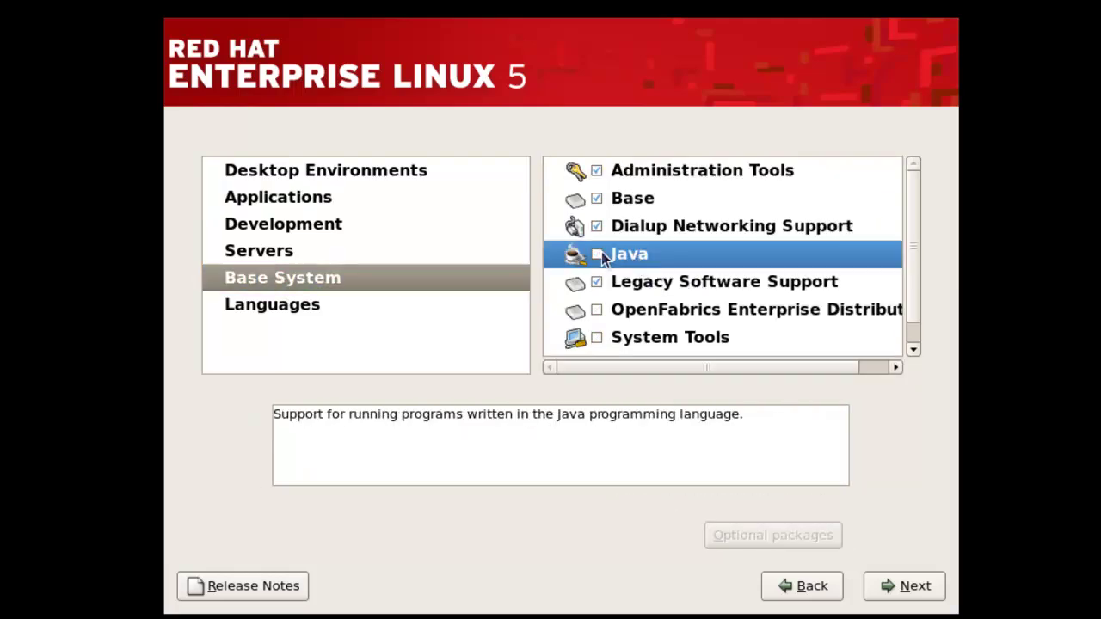
left_click(905, 588)
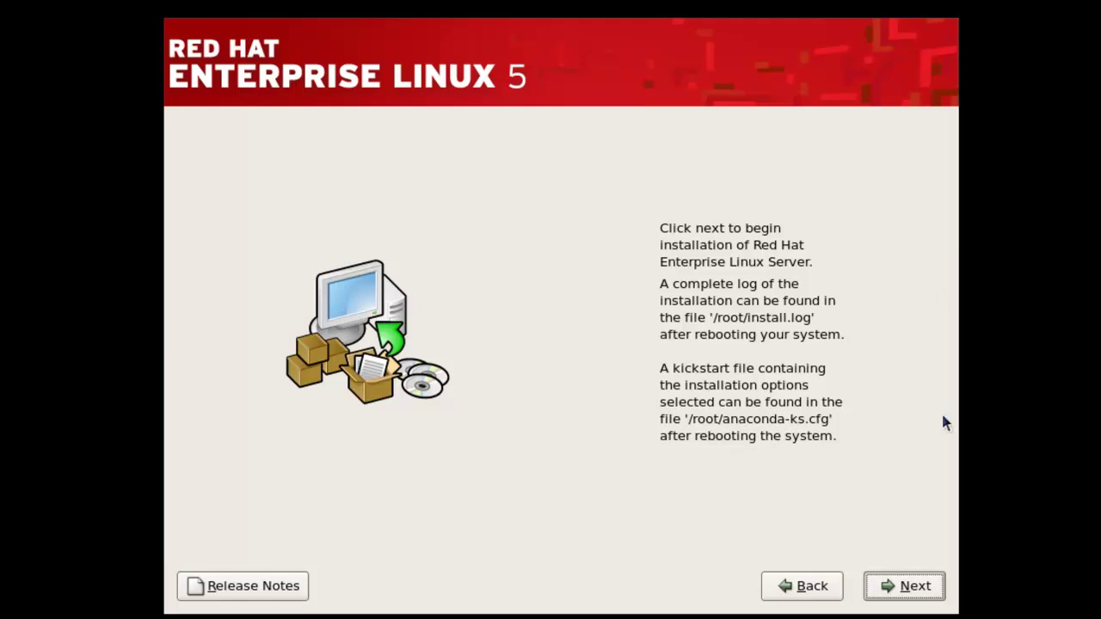
- Start installing Red Hat Enterprise Linux Server and let it finish and reboot
left_click(911, 590)
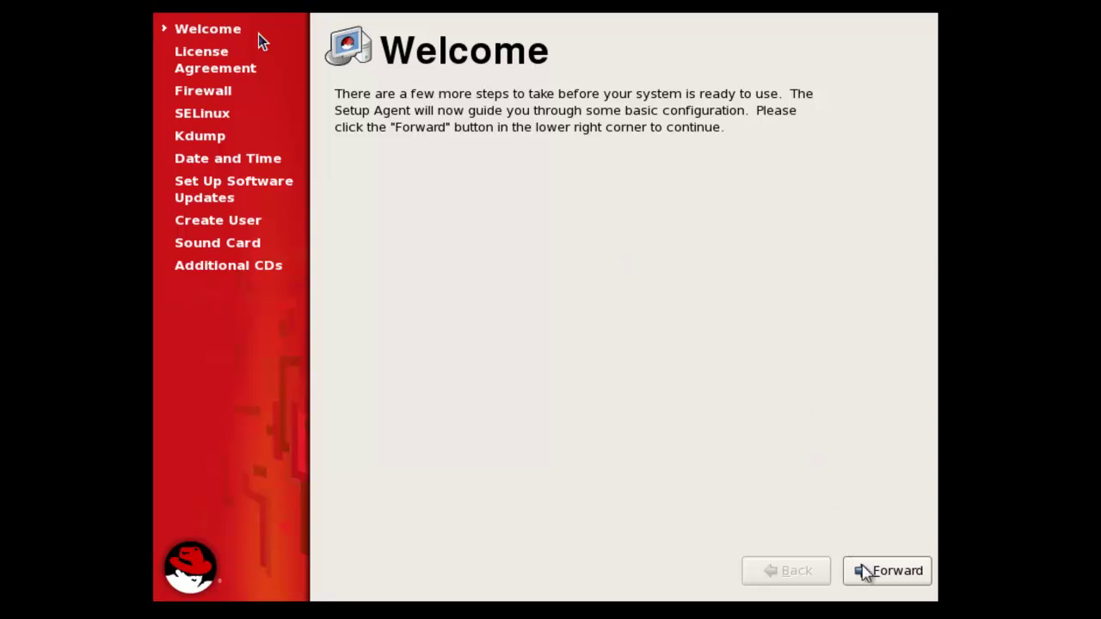
- Accept the licence and keep the firewall Enabled, confirming the override of the existing configuration
left_click(865, 573)
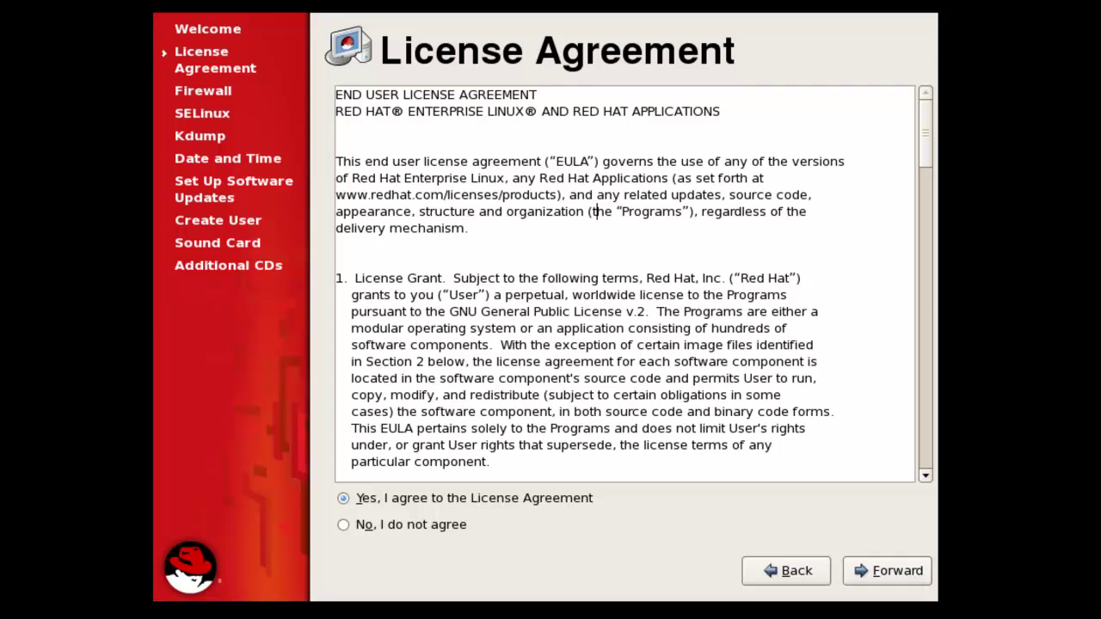
left_click(900, 569)
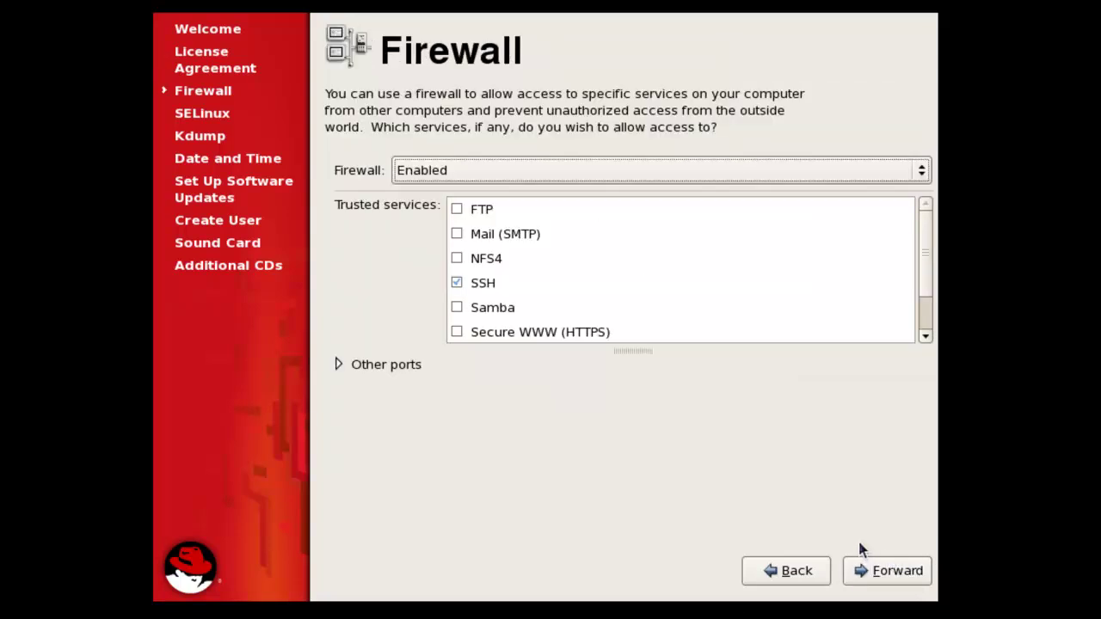
left_click(408, 172)
left_click(408, 196)
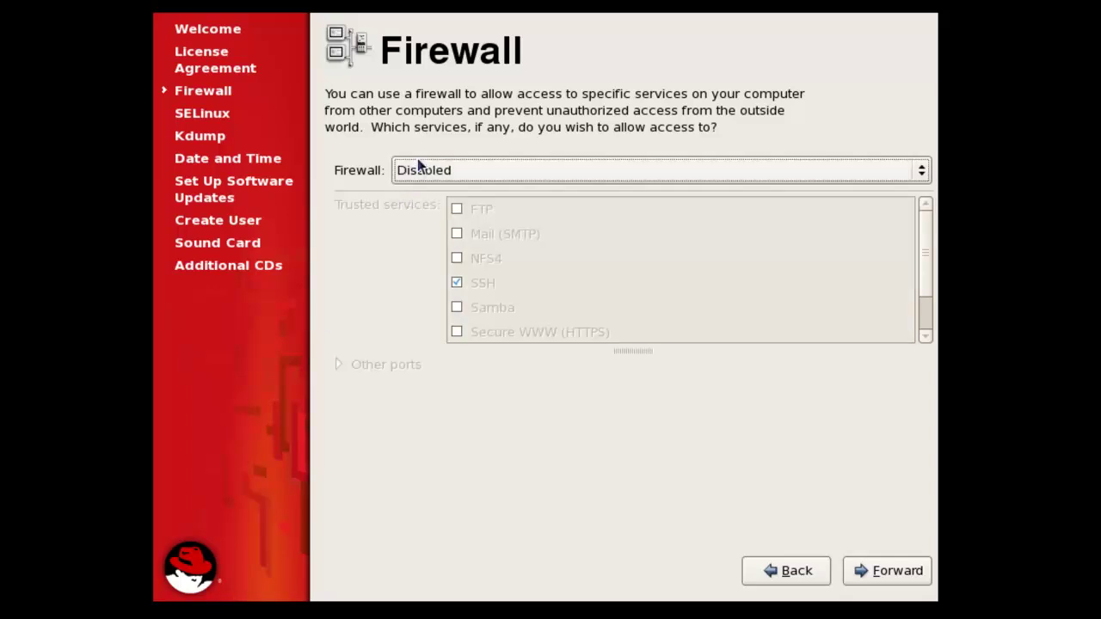
left_click(418, 169)
left_click(418, 148)
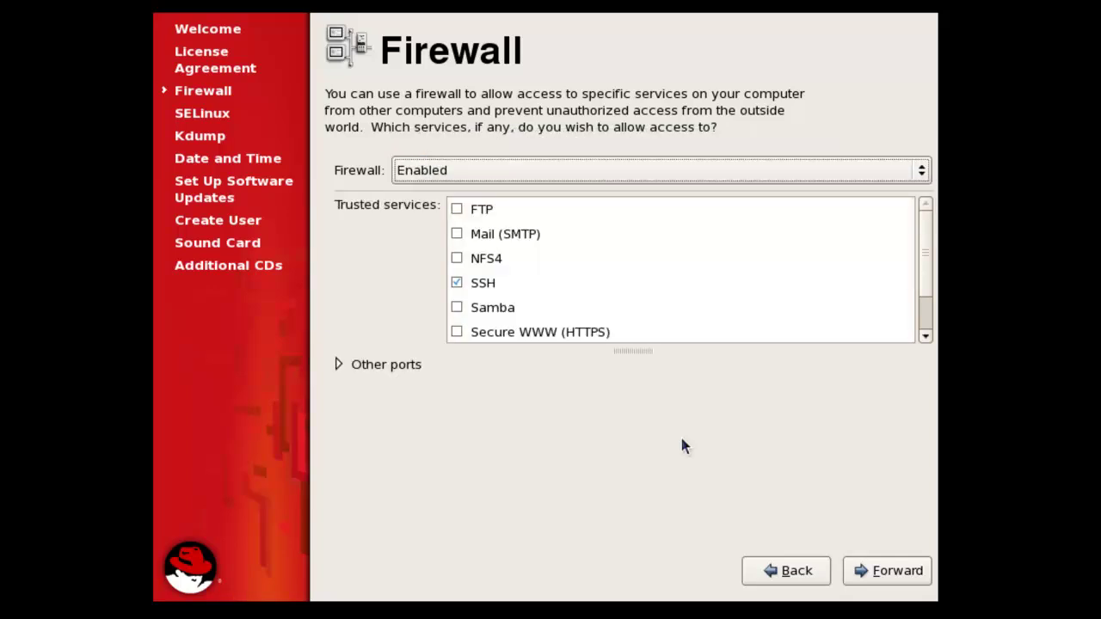
left_click(855, 571)
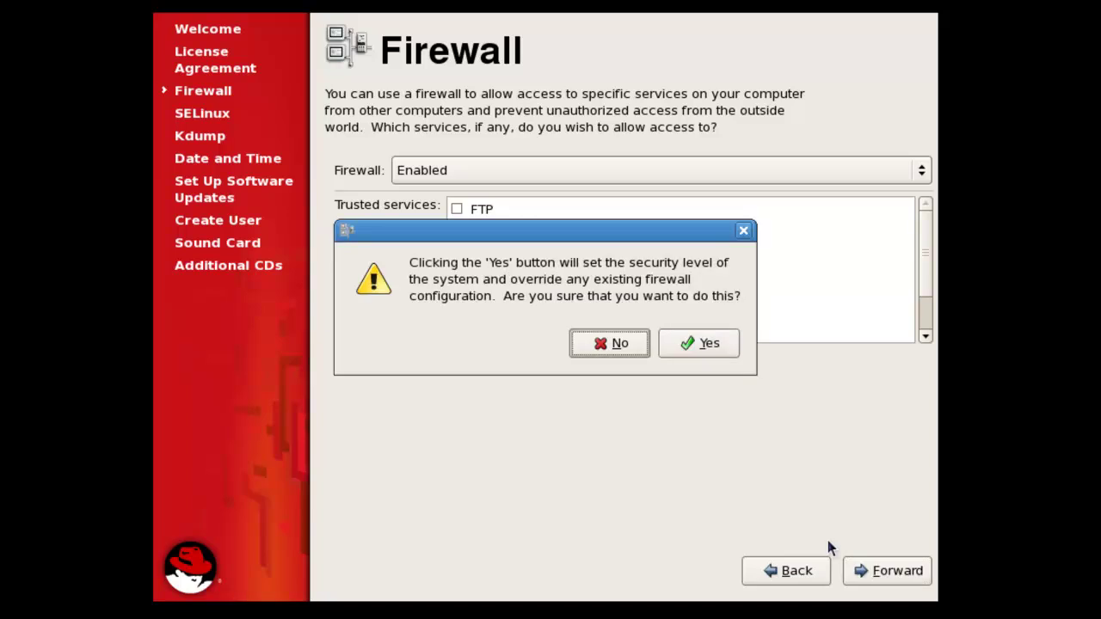
left_click(668, 348)
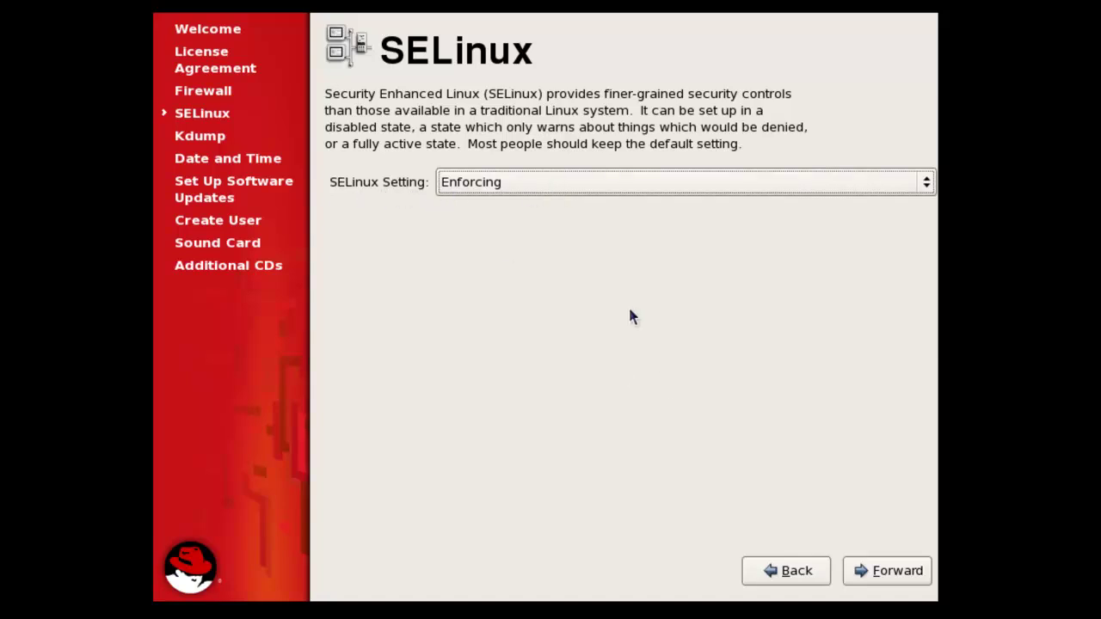
- Leave SELinux set to Enforcing and continue to Kdump
left_click(626, 185)
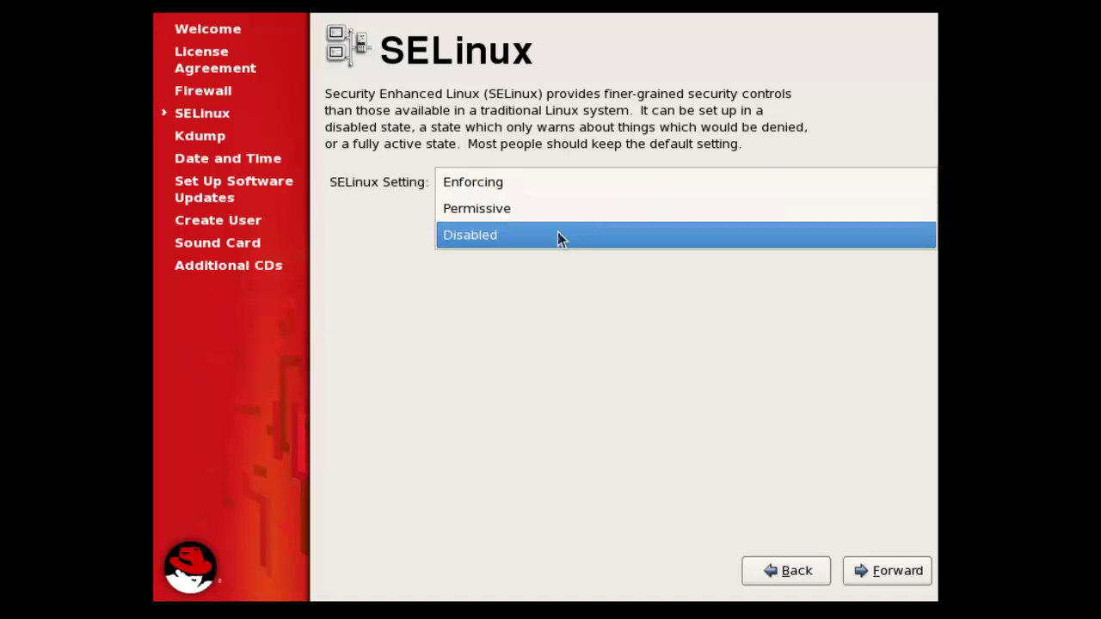
left_click(479, 189)
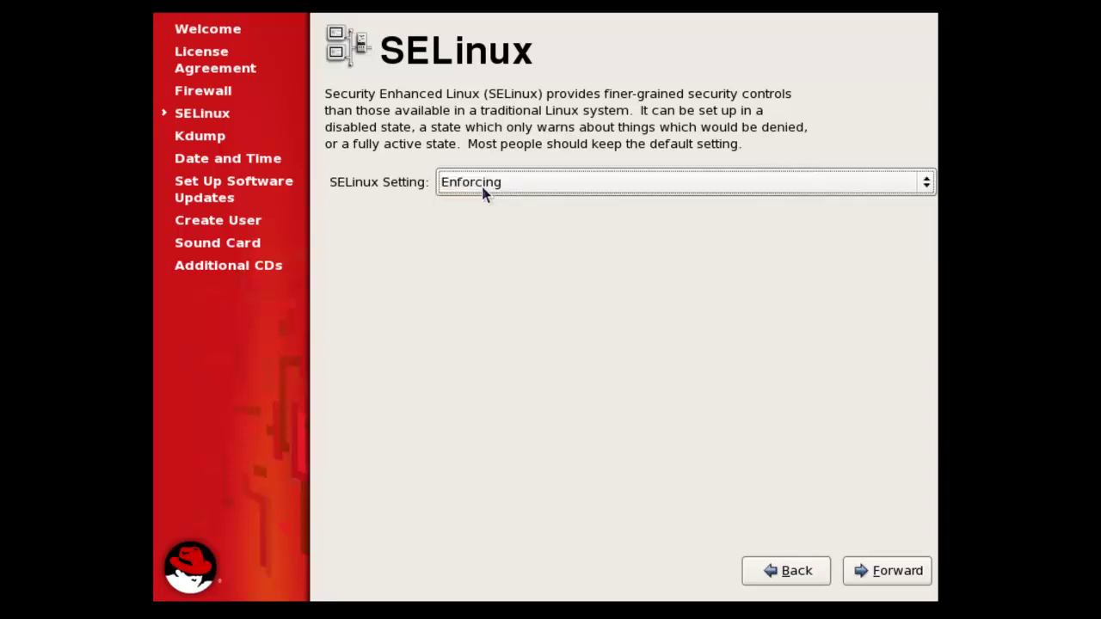
left_click(863, 562)
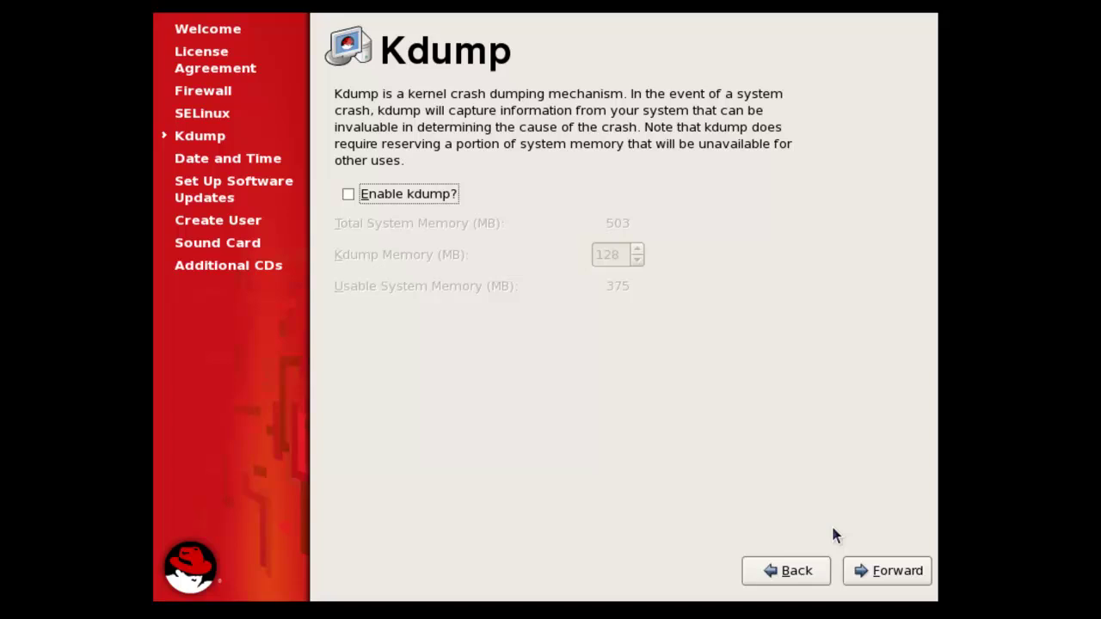
- Leave kdump disabled, keep the date and time, and choose to register with Red Hat Network later
left_click(887, 571)
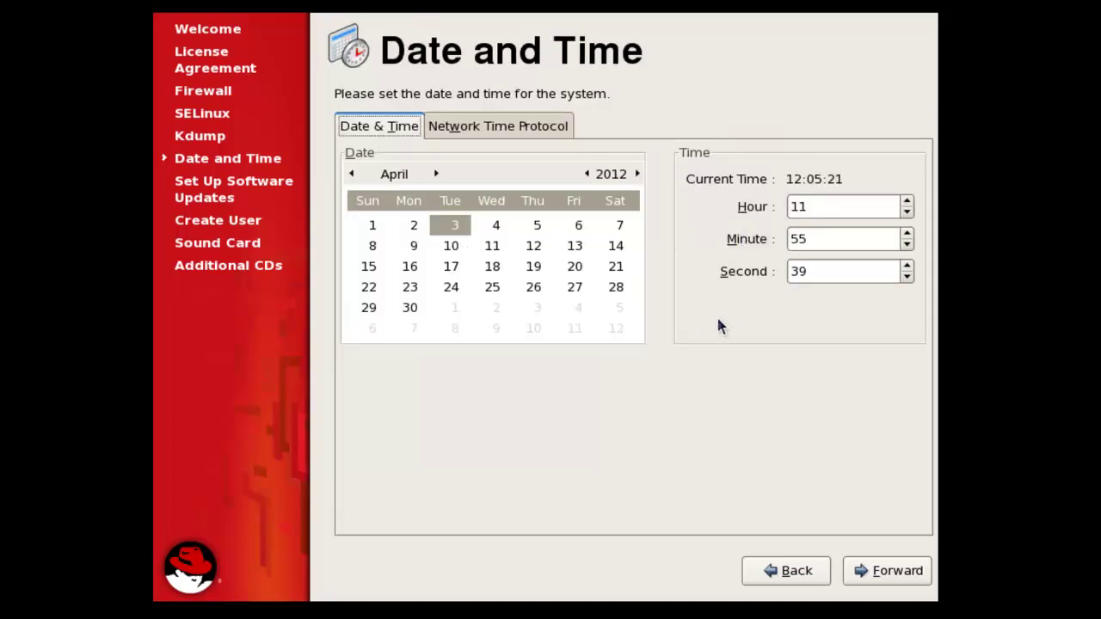
left_click(858, 572)
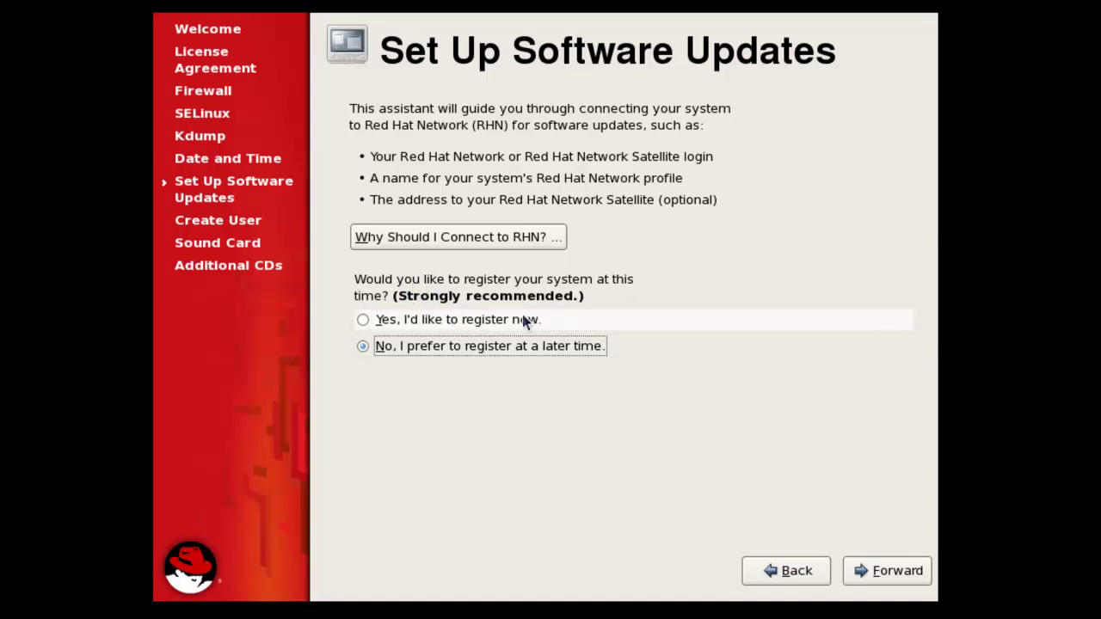
left_click(430, 320)
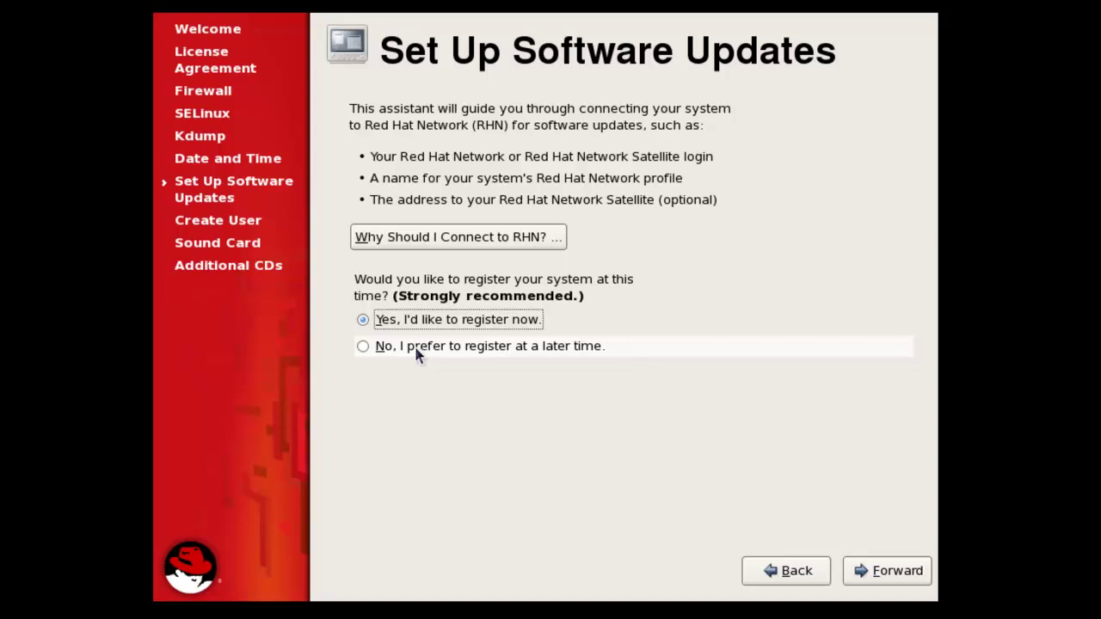
left_click(401, 351)
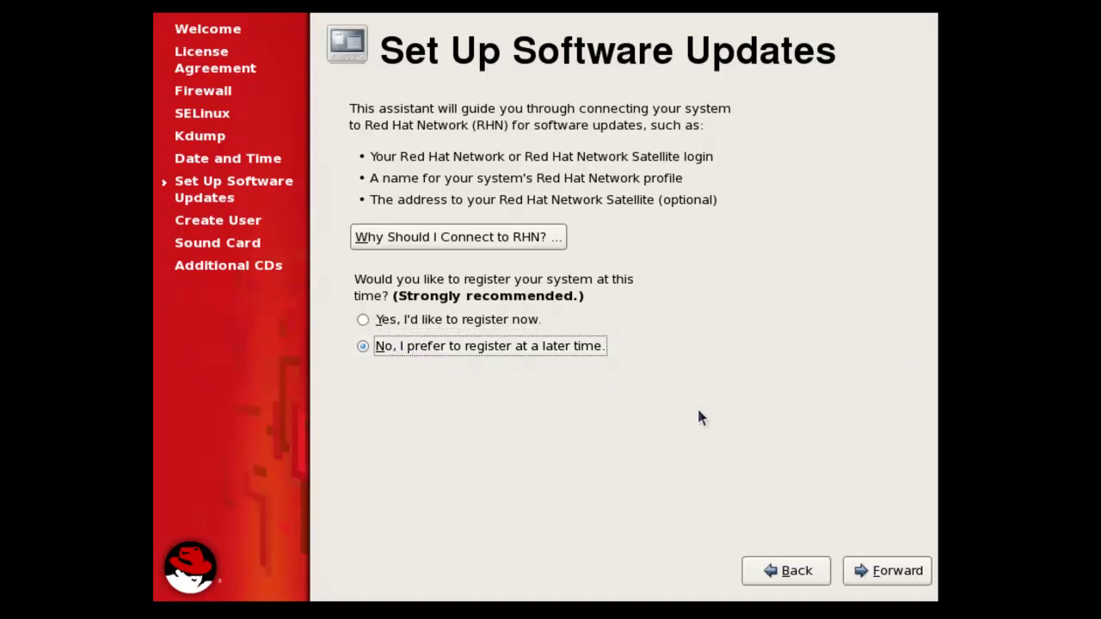
left_click(860, 572)
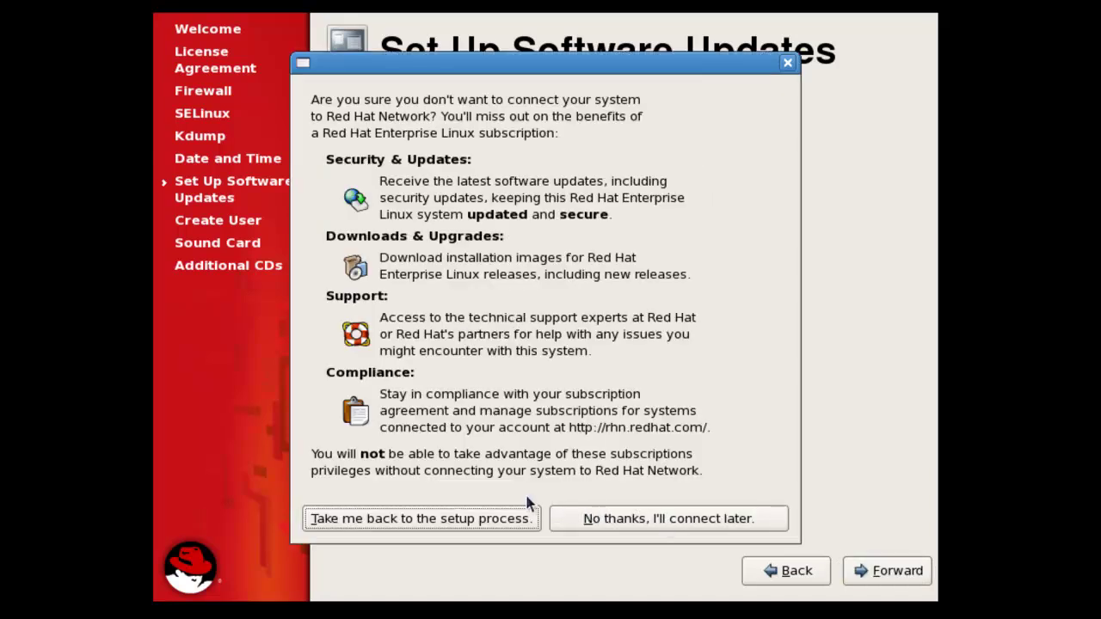
left_click(577, 519)
left_click(883, 574)
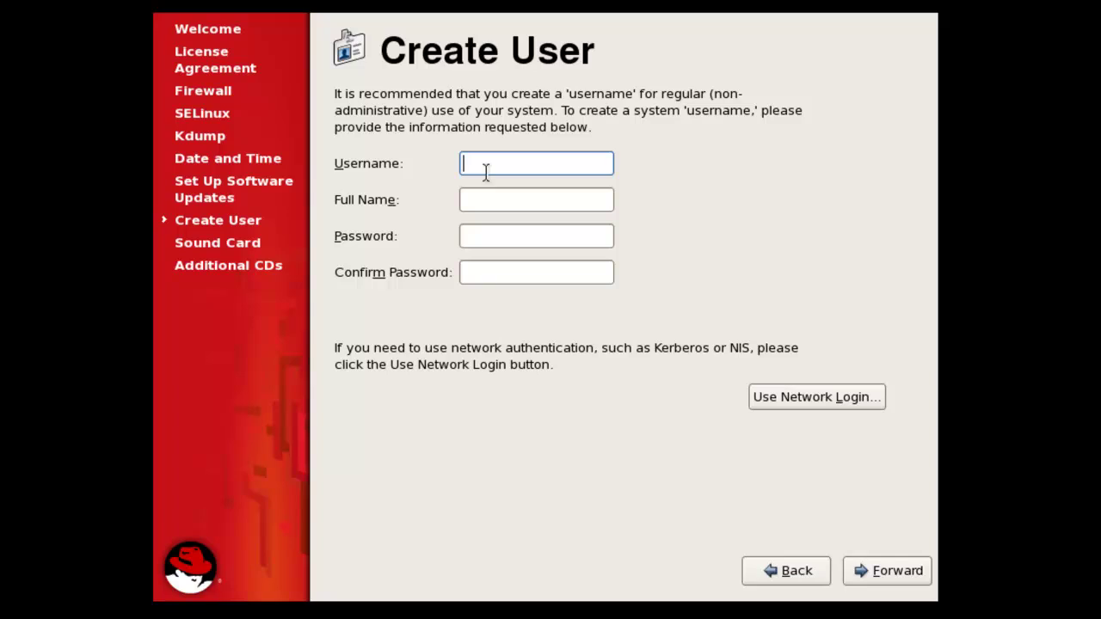
- Create user 'linux' with full name 'linux', entering and confirming the account password
type("linux")
left_click(506, 197)
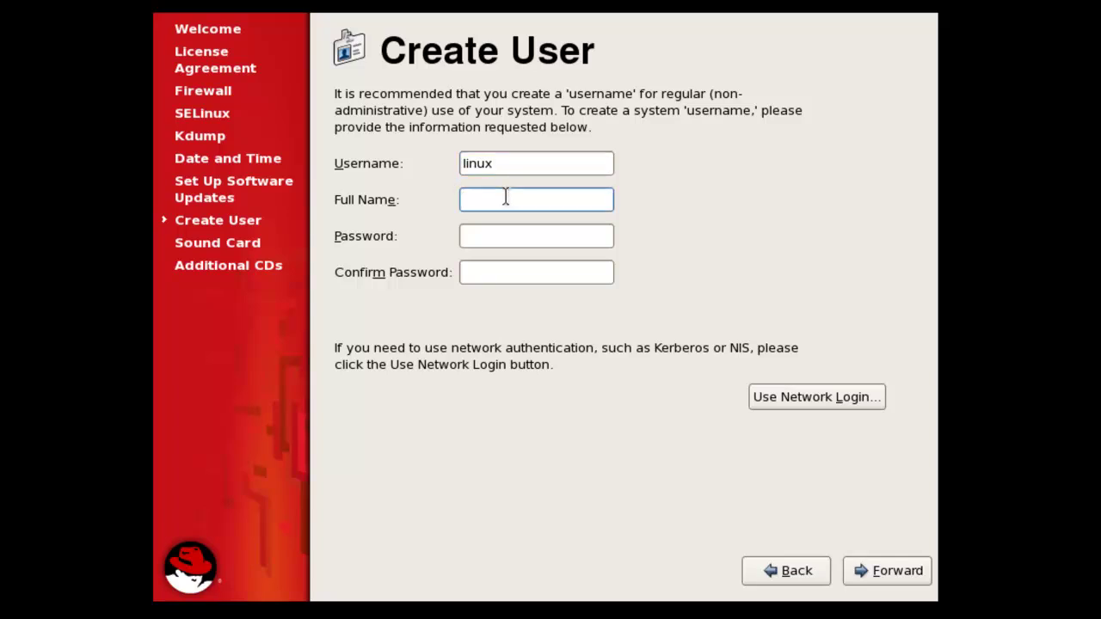
left_click(557, 246)
left_click(526, 272)
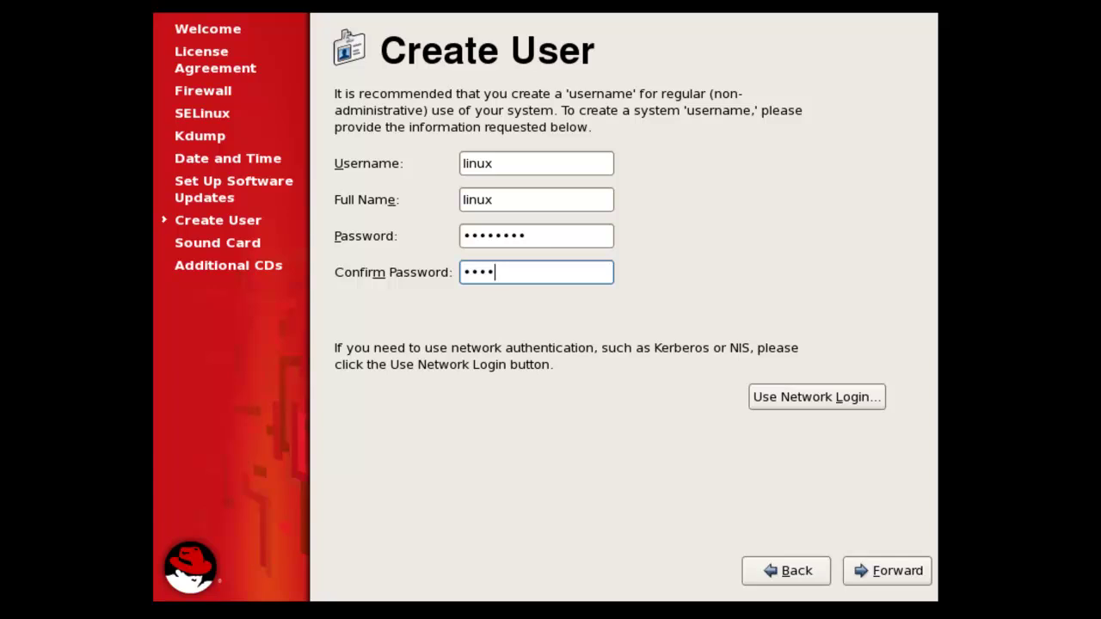
left_click(858, 570)
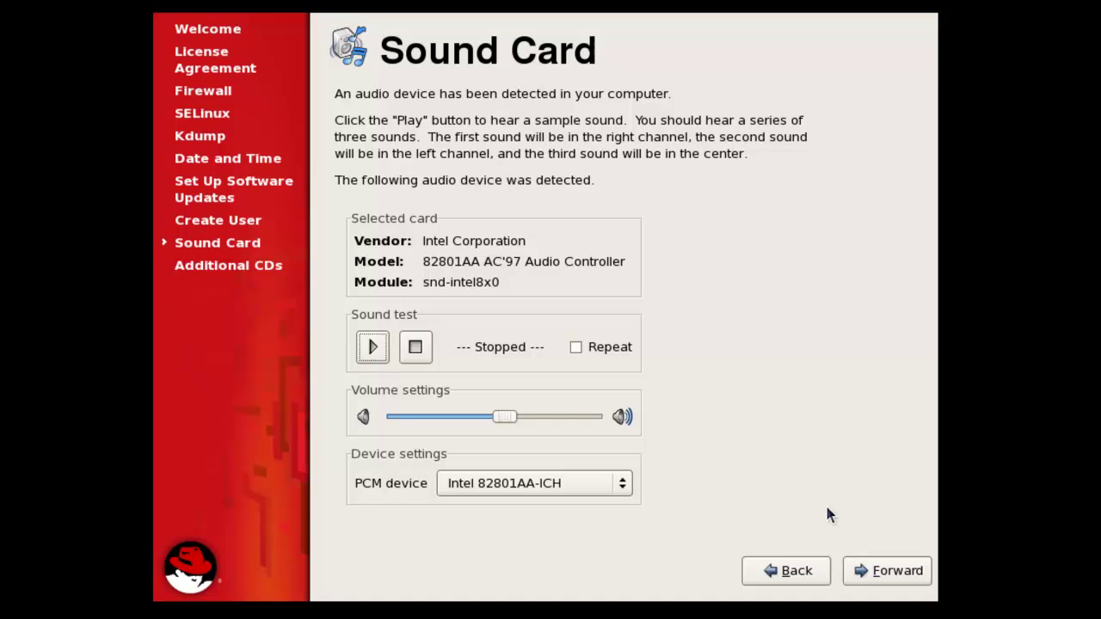
- Skip the Sound Card and Additional CDs pages and finish the Setup Agent
left_click(873, 573)
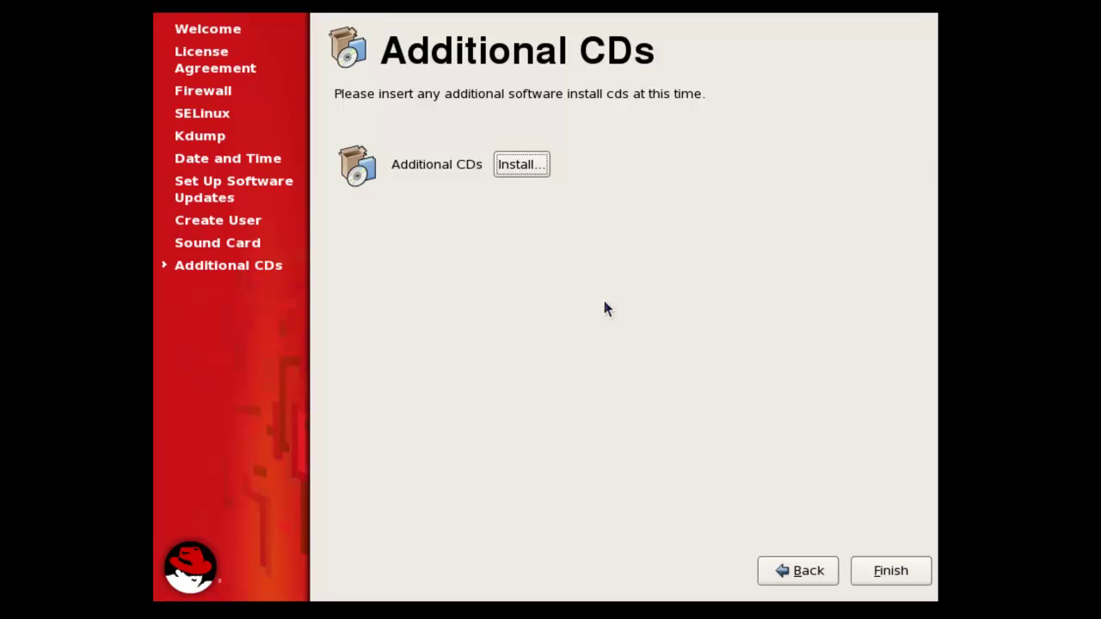
left_click(883, 570)
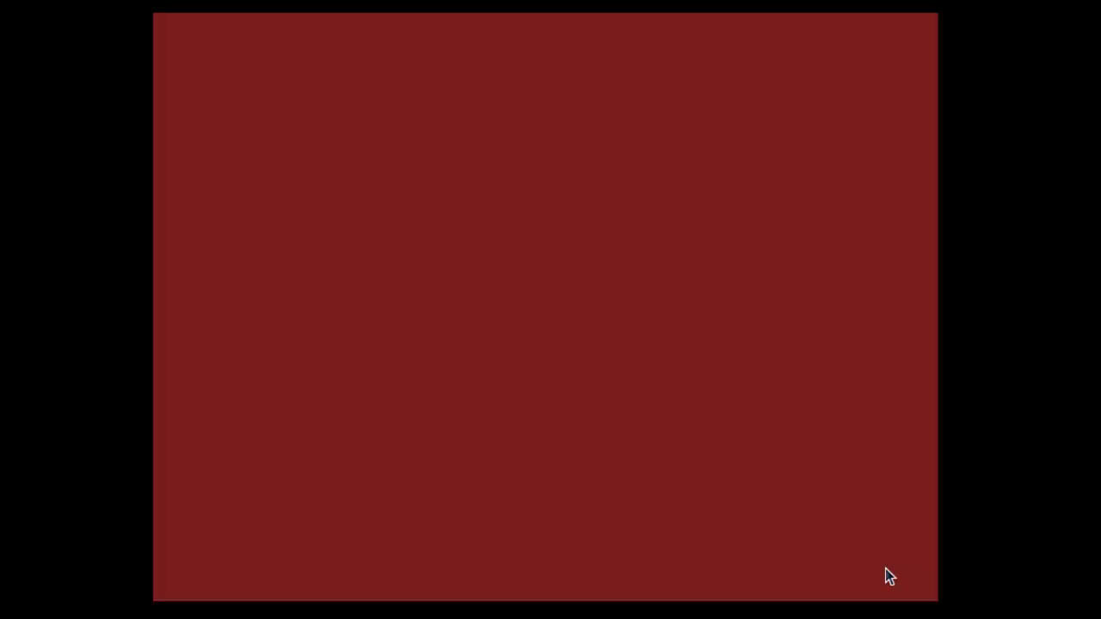